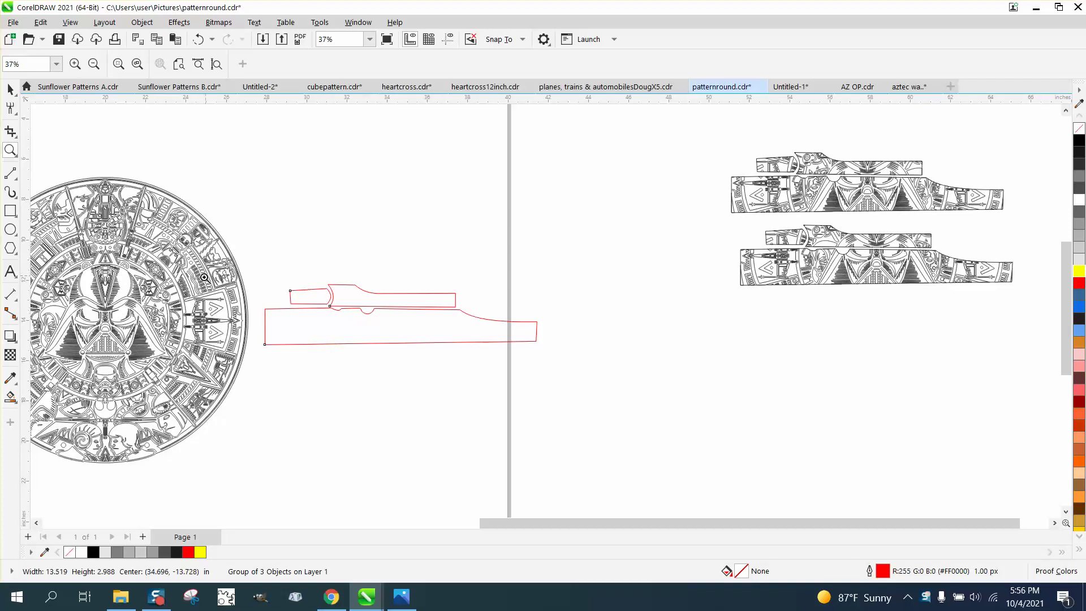
Rotate the grouped circular medallion artwork by 90 degrees
drag(702, 158, 1018, 310)
scroll(598, 340, down, 3)
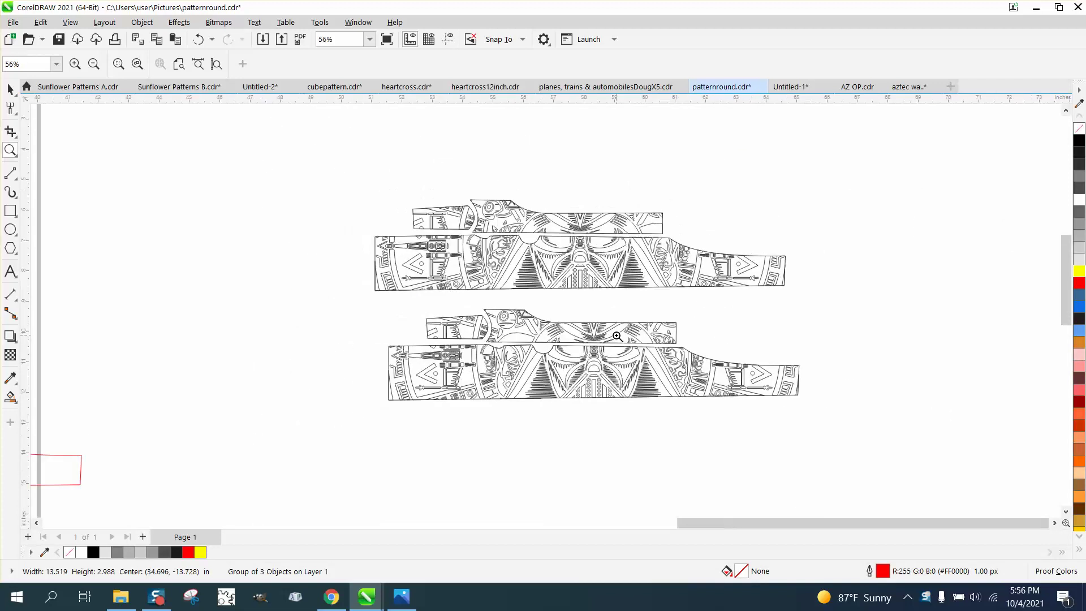
scroll(707, 331, down, 4)
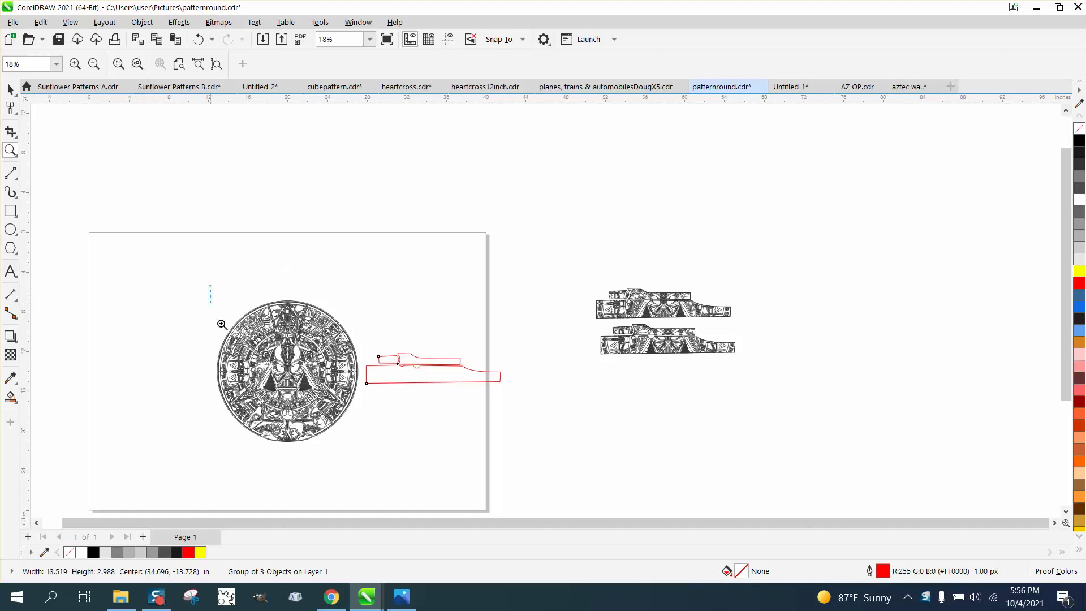
drag(211, 286, 568, 467)
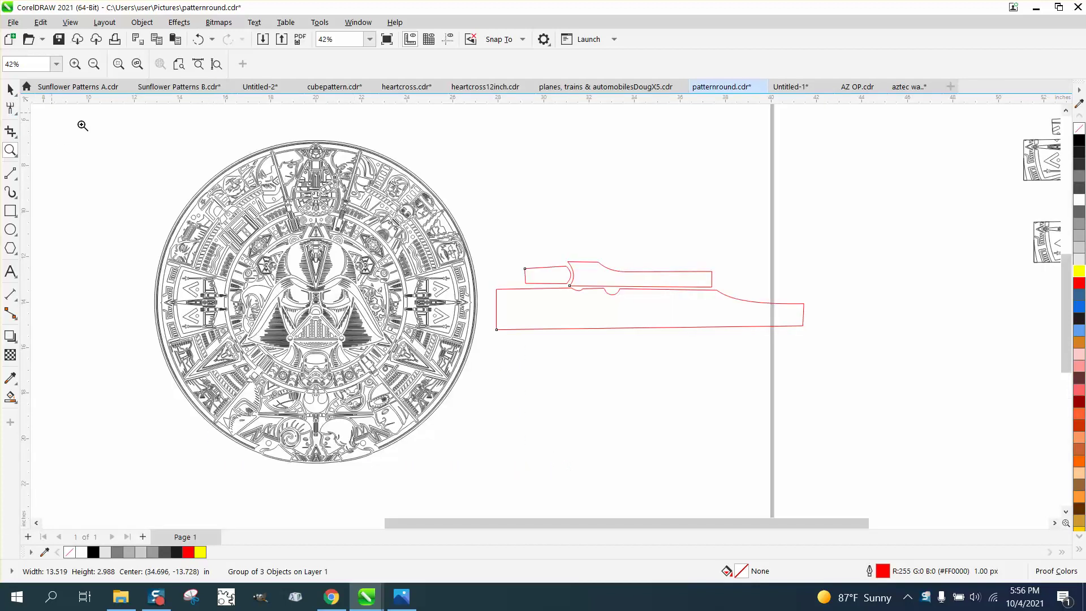
click(258, 199)
right_click(258, 199)
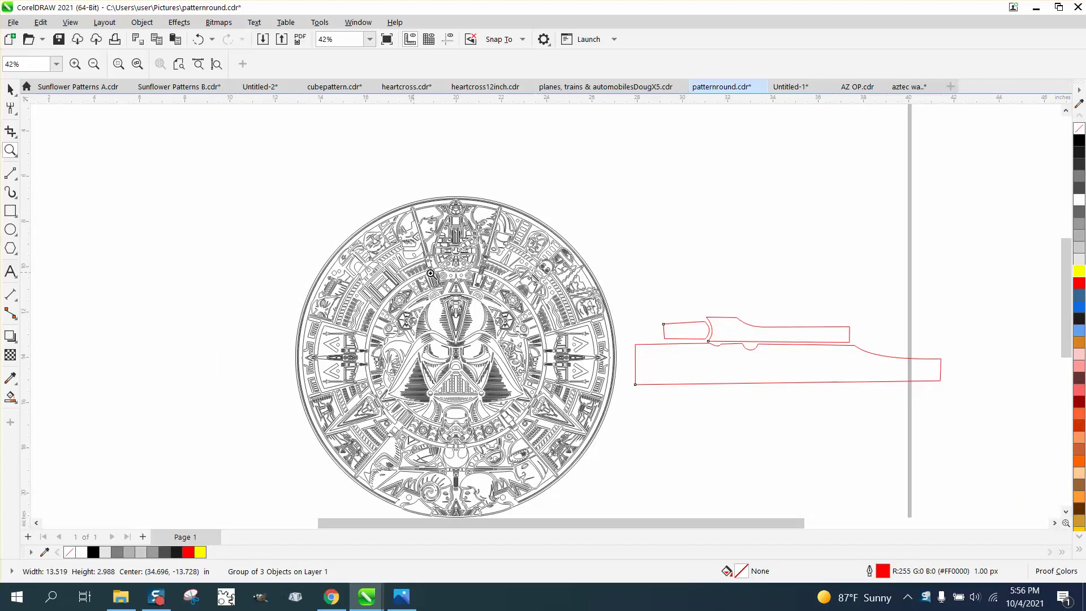
click(10, 89)
click(437, 240)
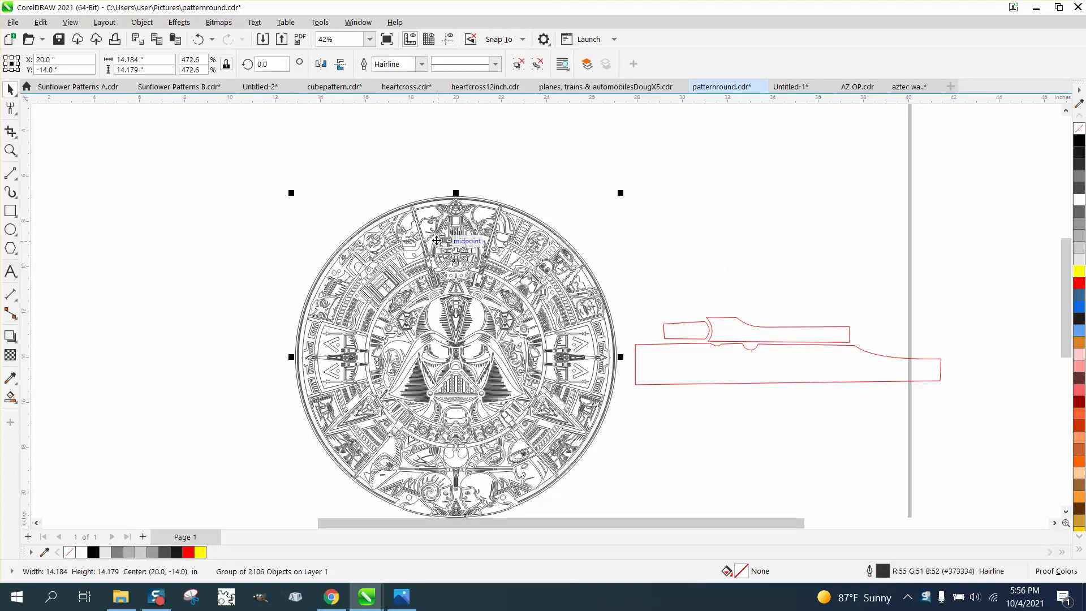
double_click(276, 64)
text(90)
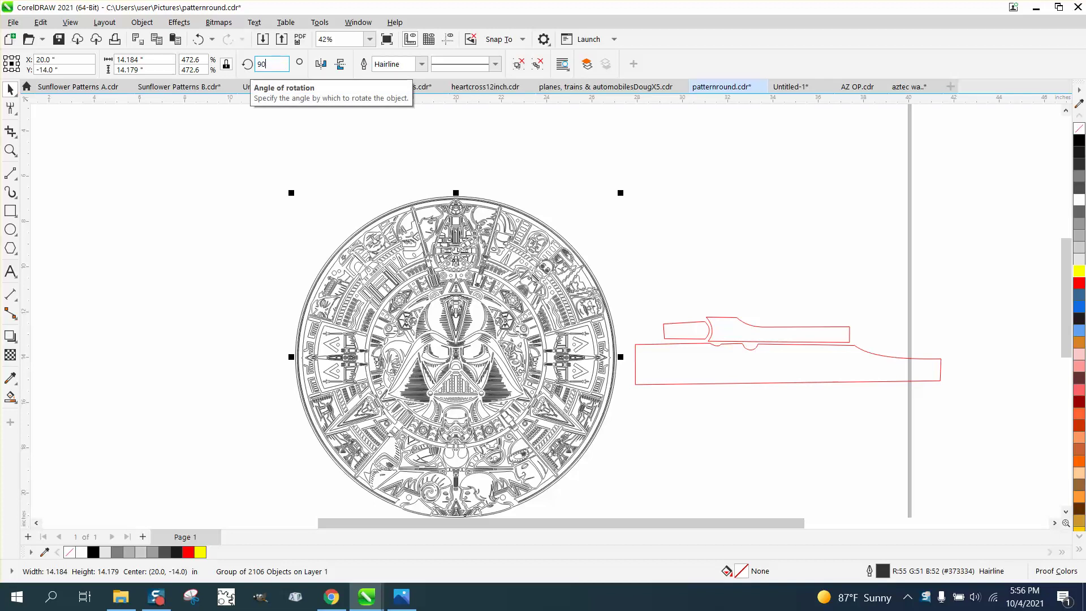
key(Return)
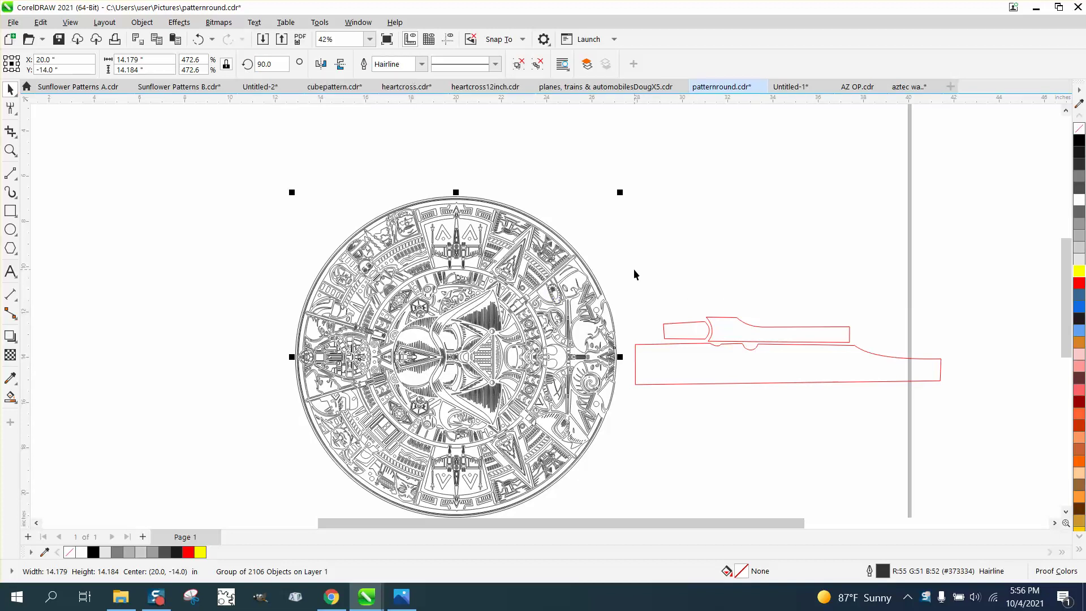
Centre the group of three red part outlines on the page, over the rotated medallion
click(783, 344)
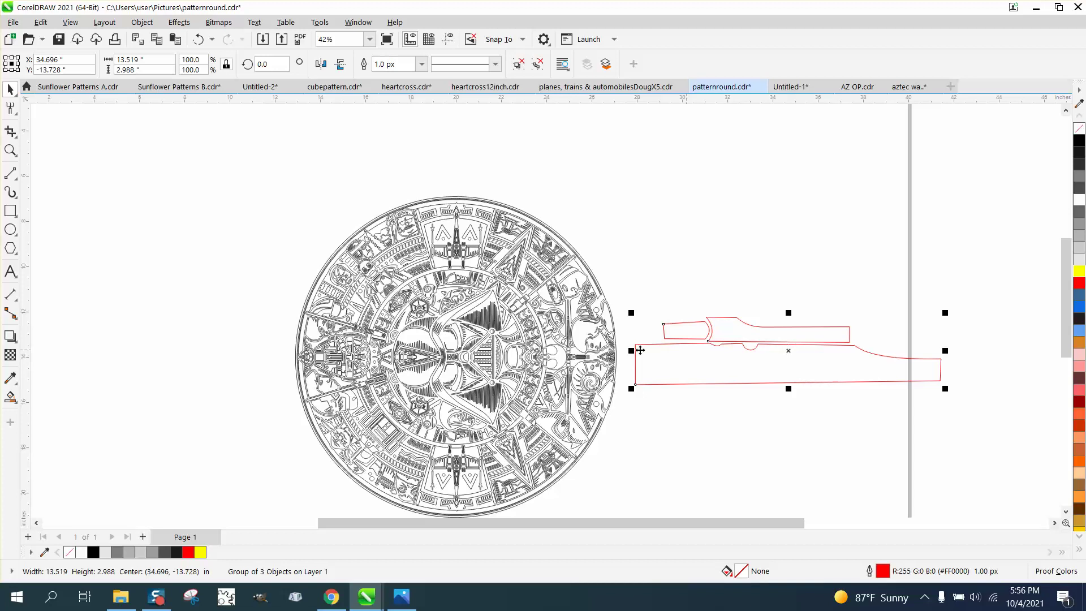
click(463, 342)
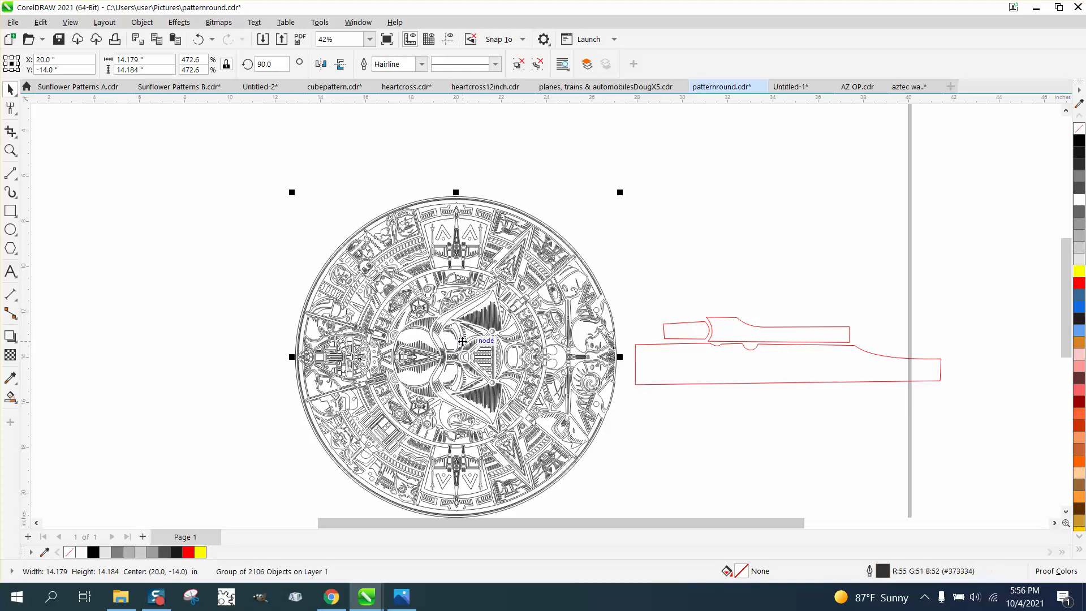
click(807, 340)
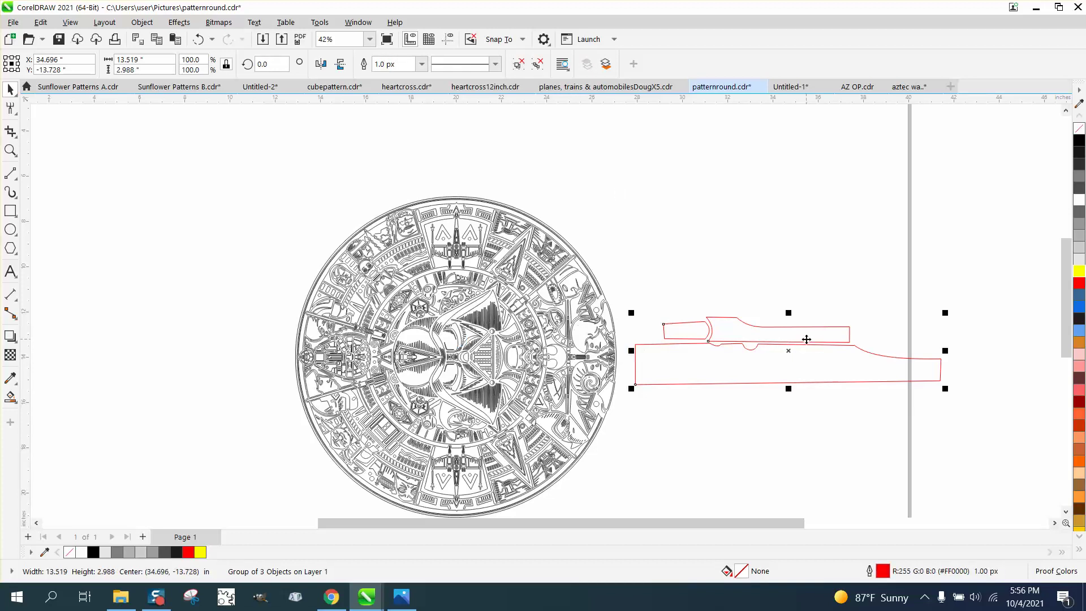
key(p)
scroll(659, 288, down, 1)
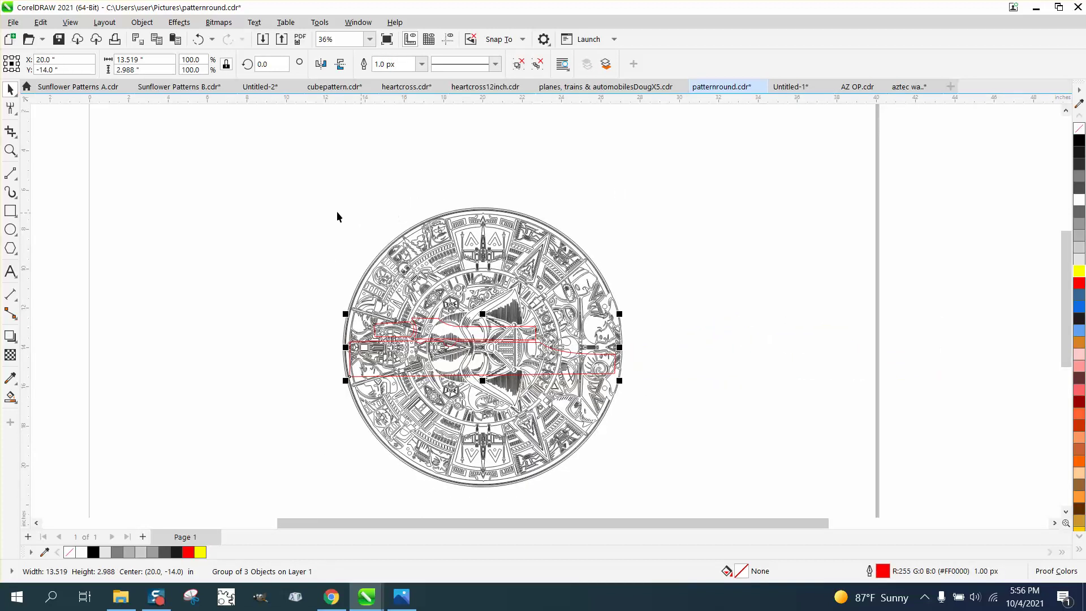
Duplicate the medallion and red outlines together 16 inches to the left and mirror the copy horizontally
drag(293, 201, 657, 500)
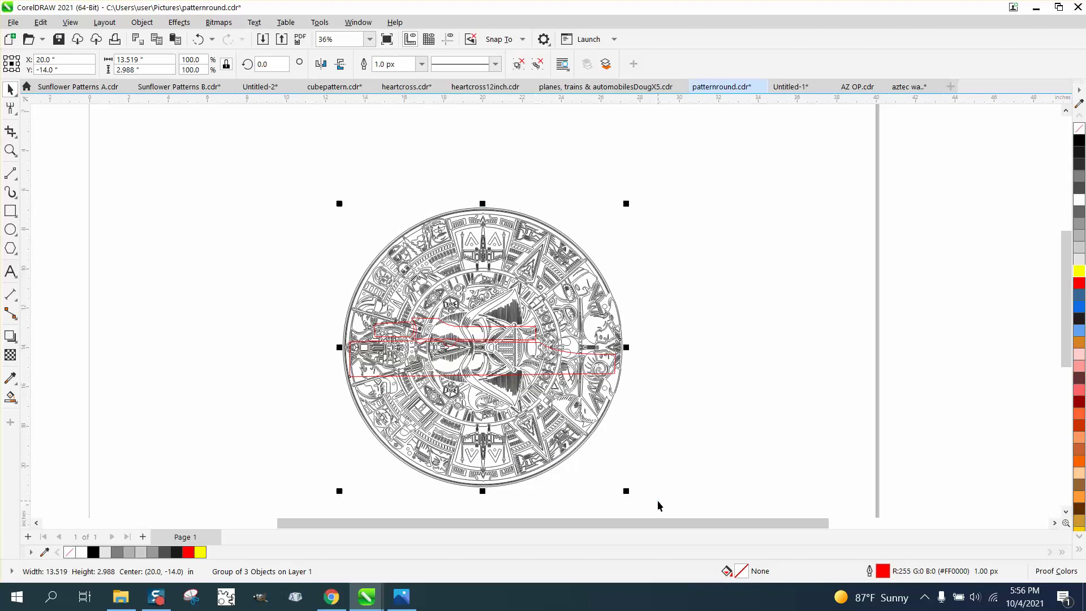
click(294, 184)
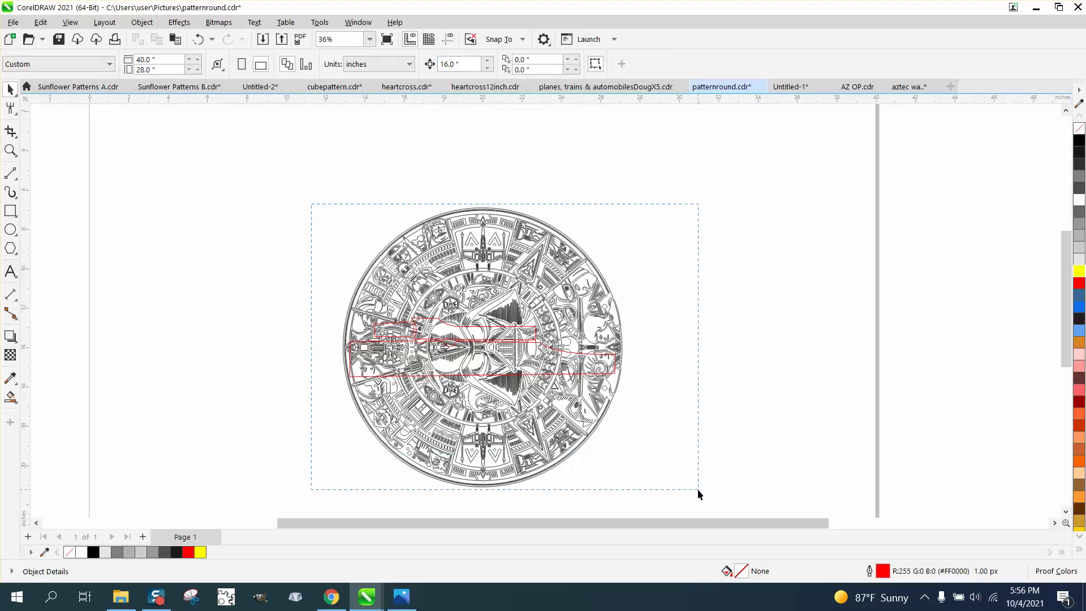
drag(699, 490, 707, 508)
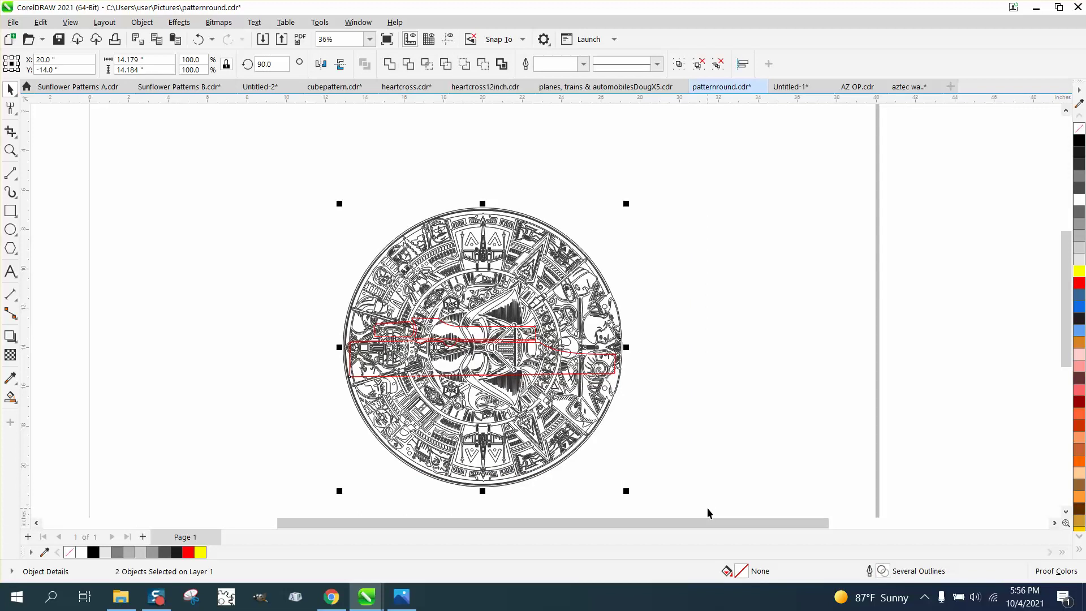
key(KP_Add)
key(Left)
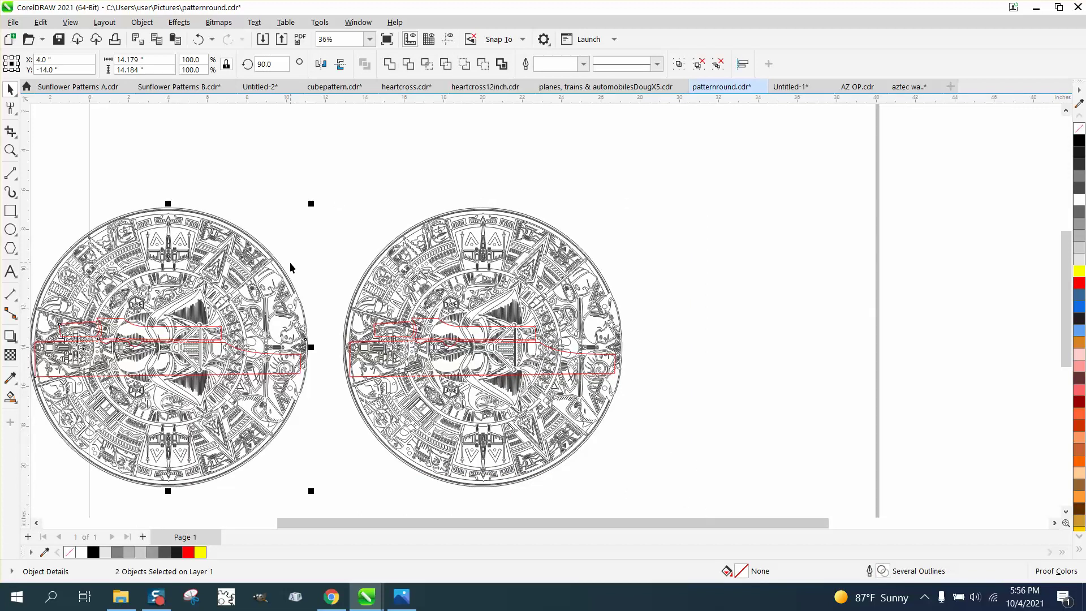
click(321, 65)
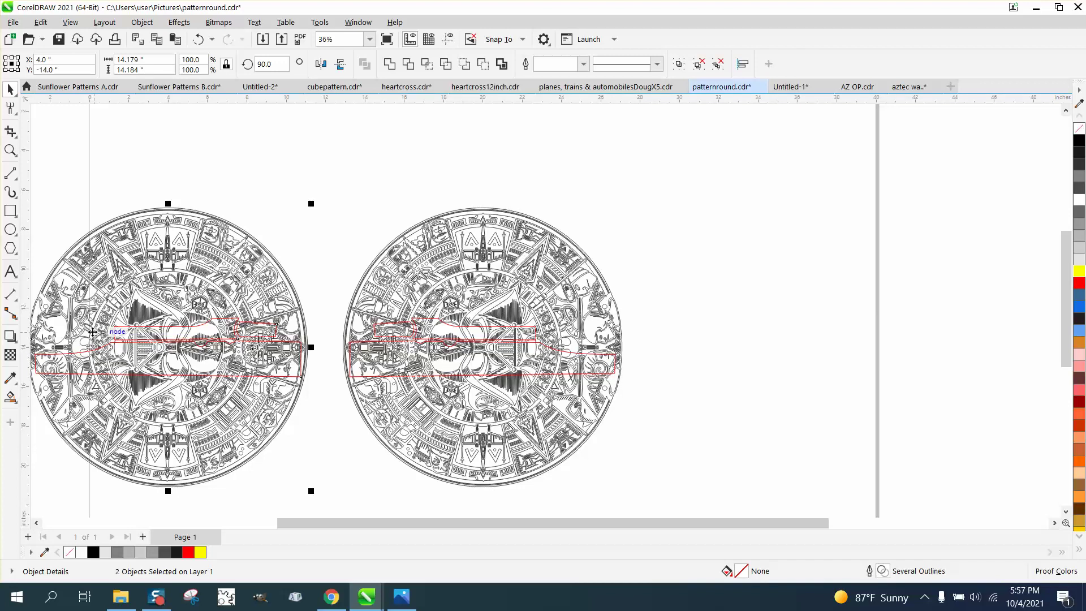
Intersect the original medallion with its red outlines and place the resulting engraved pieces to the right of the medallion
drag(310, 184, 685, 506)
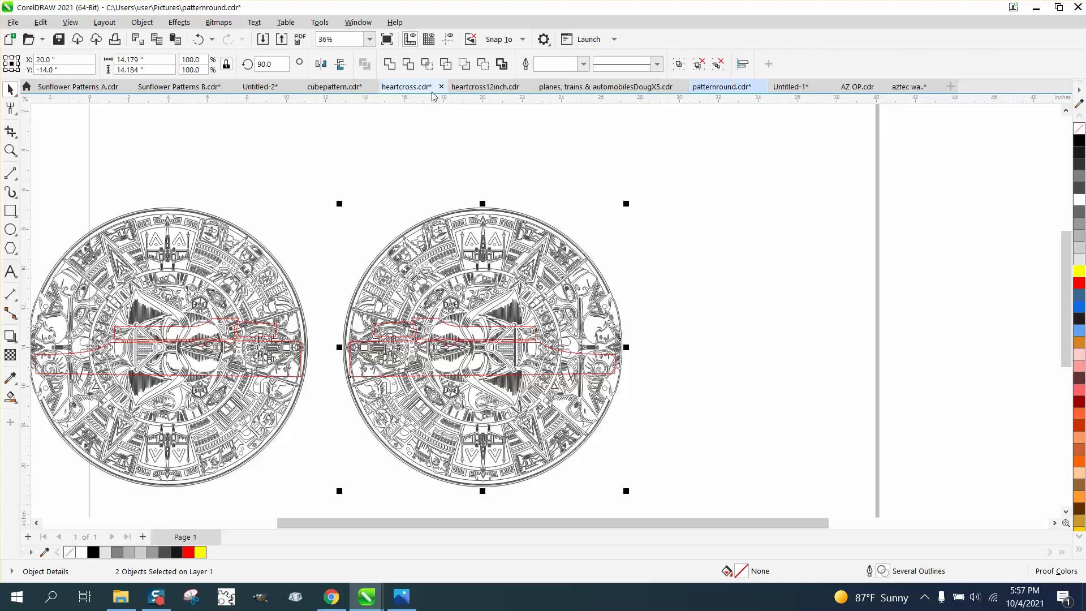
click(428, 68)
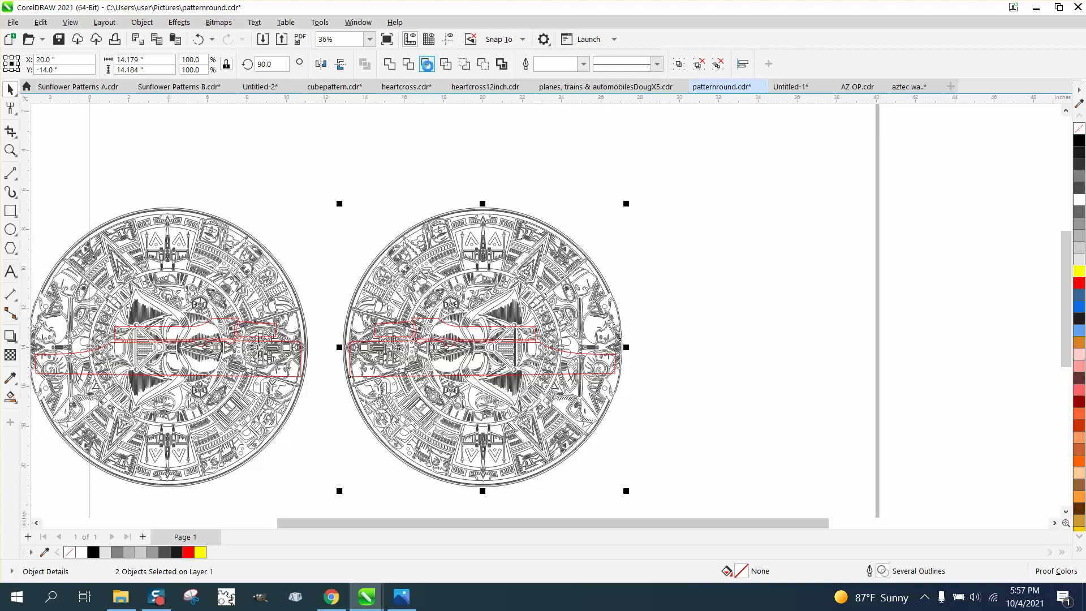
drag(557, 318, 856, 211)
scroll(155, 211, down, 1)
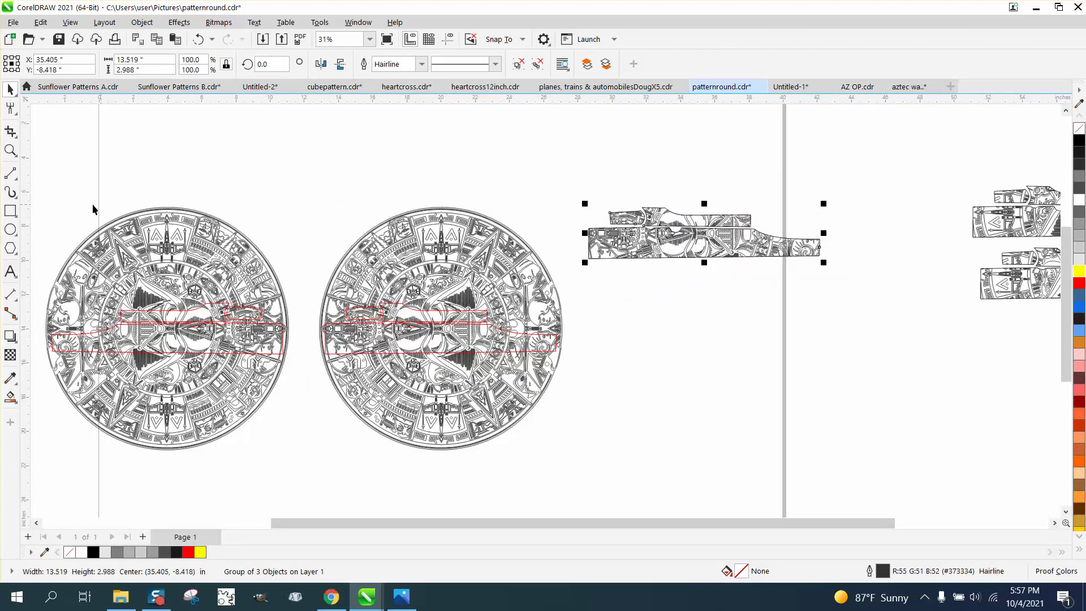
Intersect the mirrored medallion with its outlines, place the result below the first engraved pieces, and shift the first set slightly right
drag(35, 180, 308, 463)
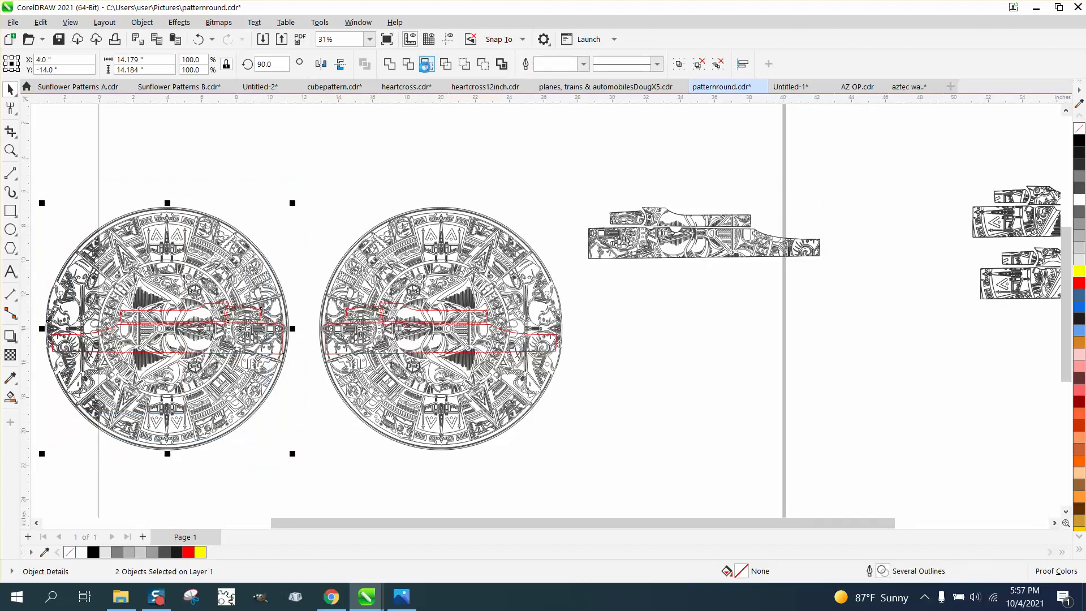
click(426, 64)
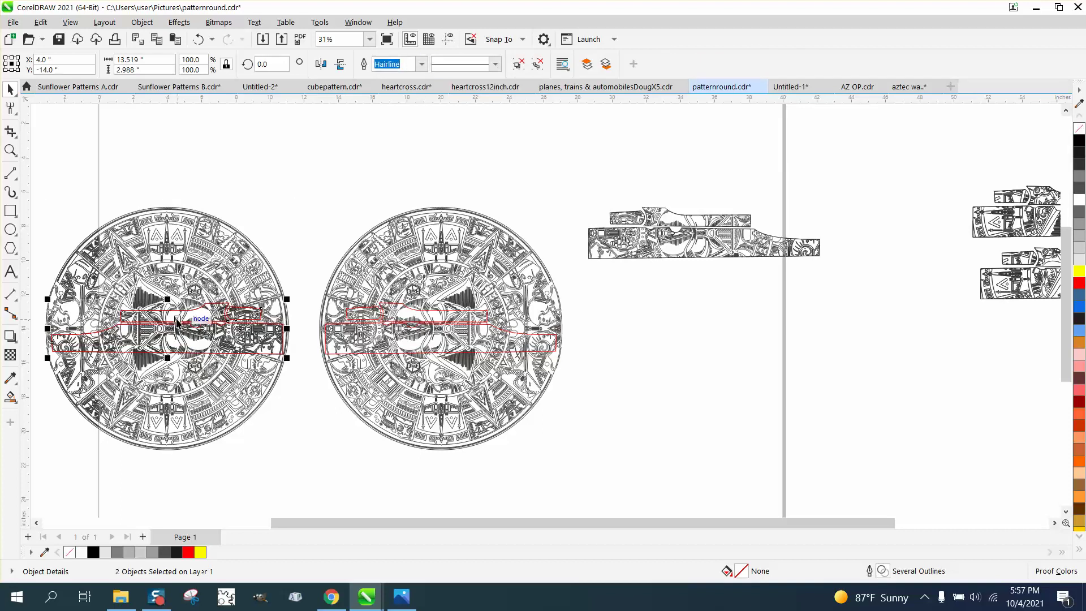
mouse_move(192, 337)
mouse_down()
mouse_move(695, 337)
mouse_move(725, 305)
mouse_up()
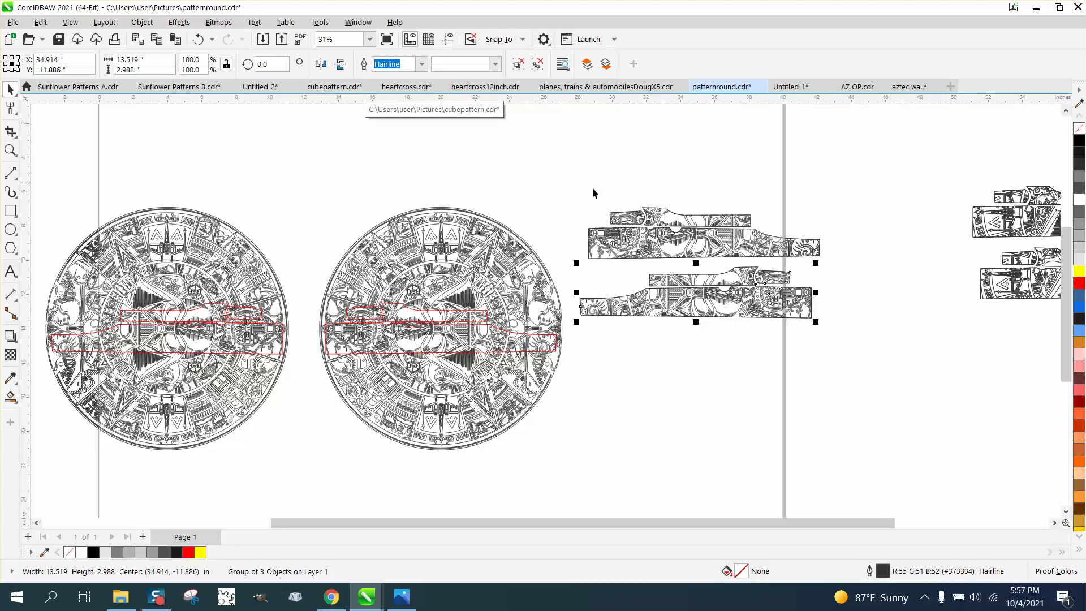
drag(690, 234, 708, 233)
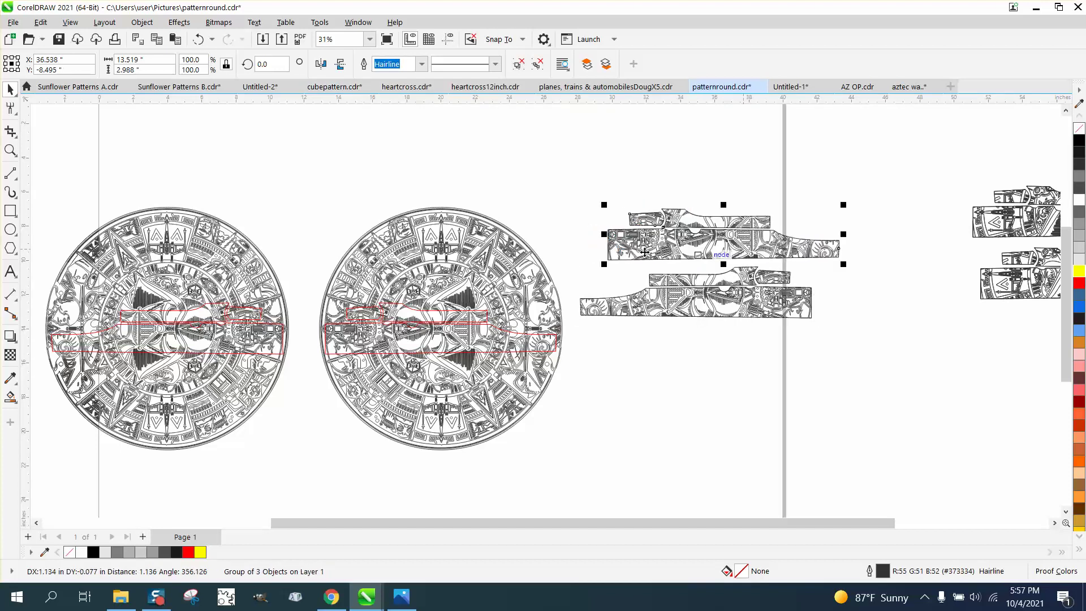
Examine the line detail of the two opposite-facing engraved sets up close and compare them with the whole layout
click(10, 150)
drag(525, 164, 934, 422)
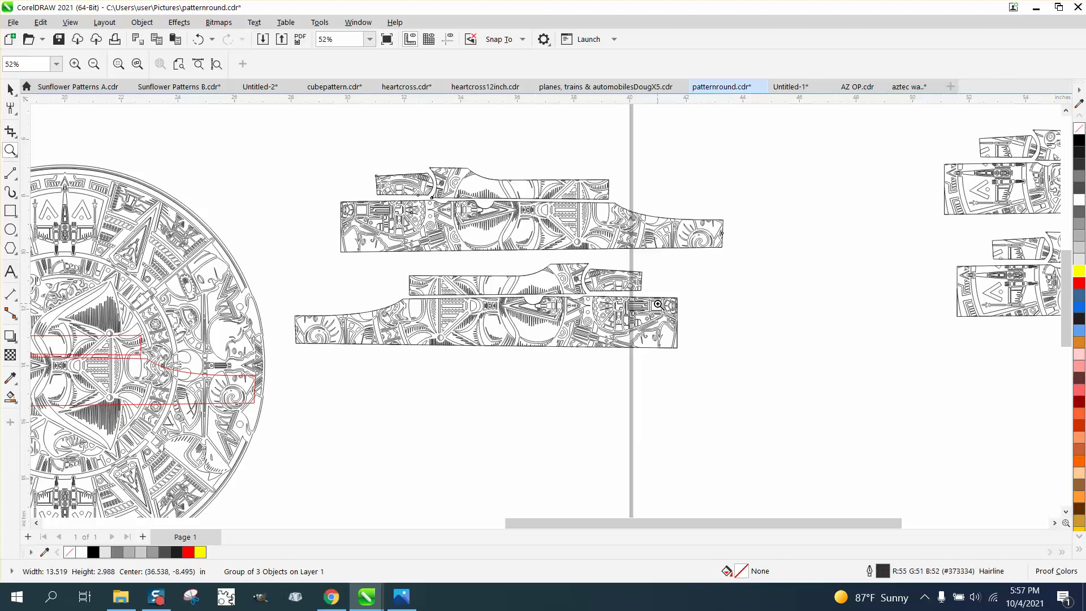
scroll(658, 304, down, 5)
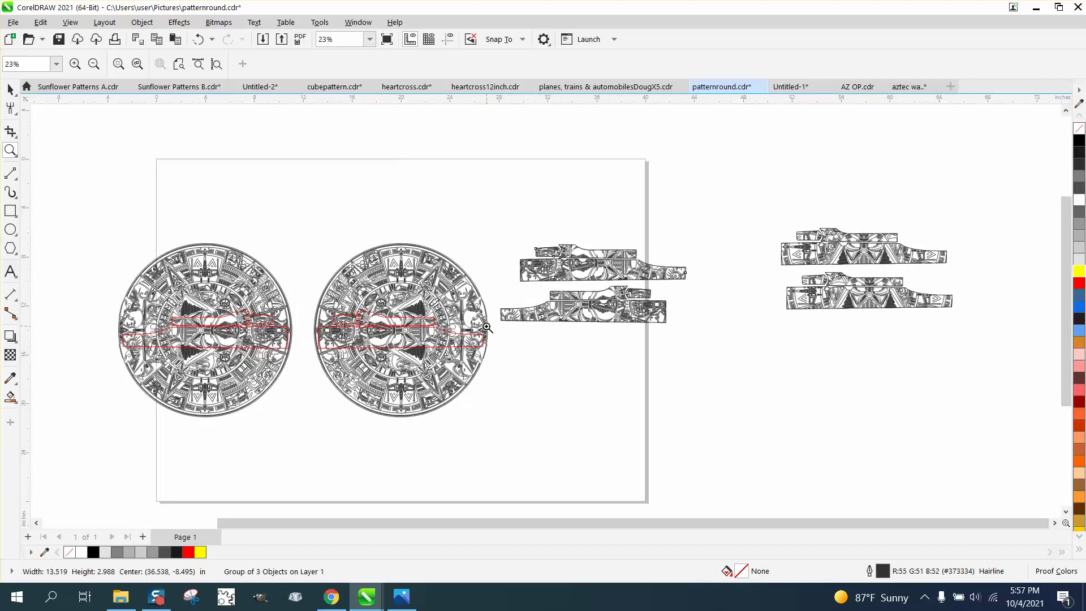
scroll(434, 310, down, 1)
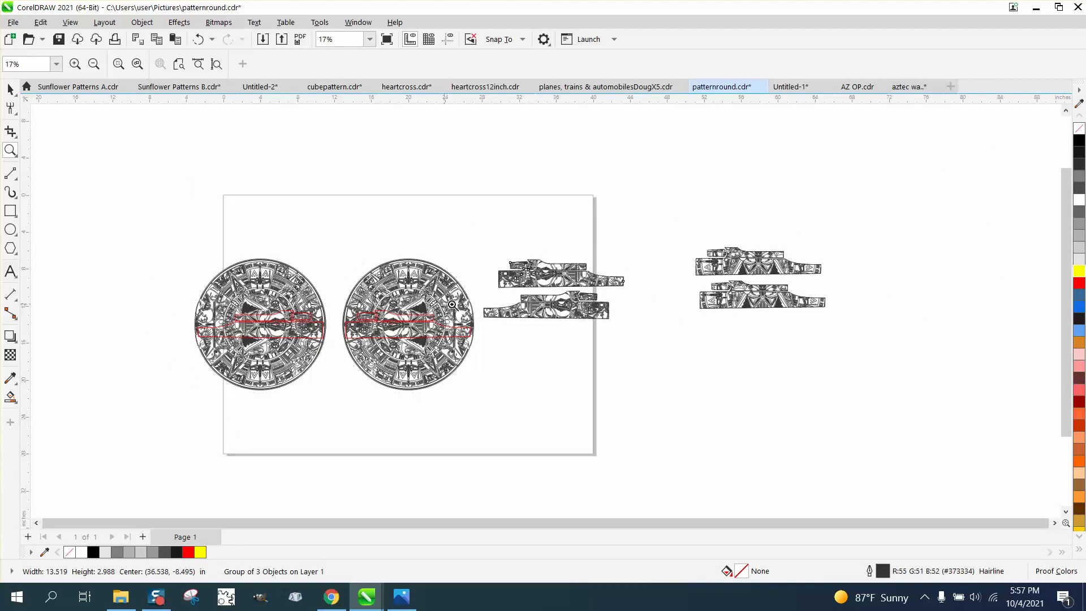
drag(499, 262, 621, 336)
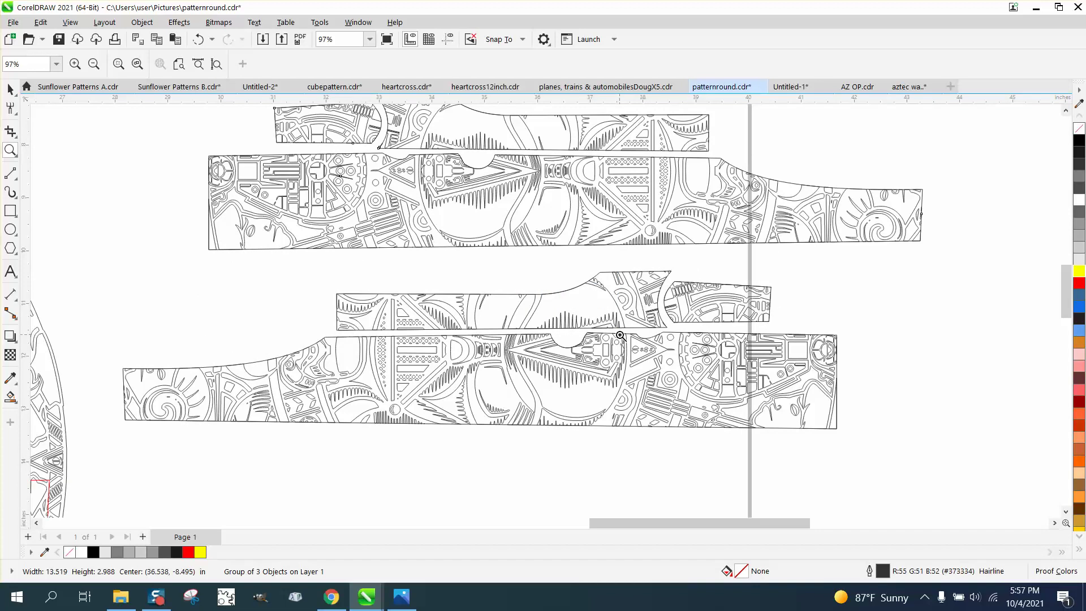
scroll(527, 333, down, 3)
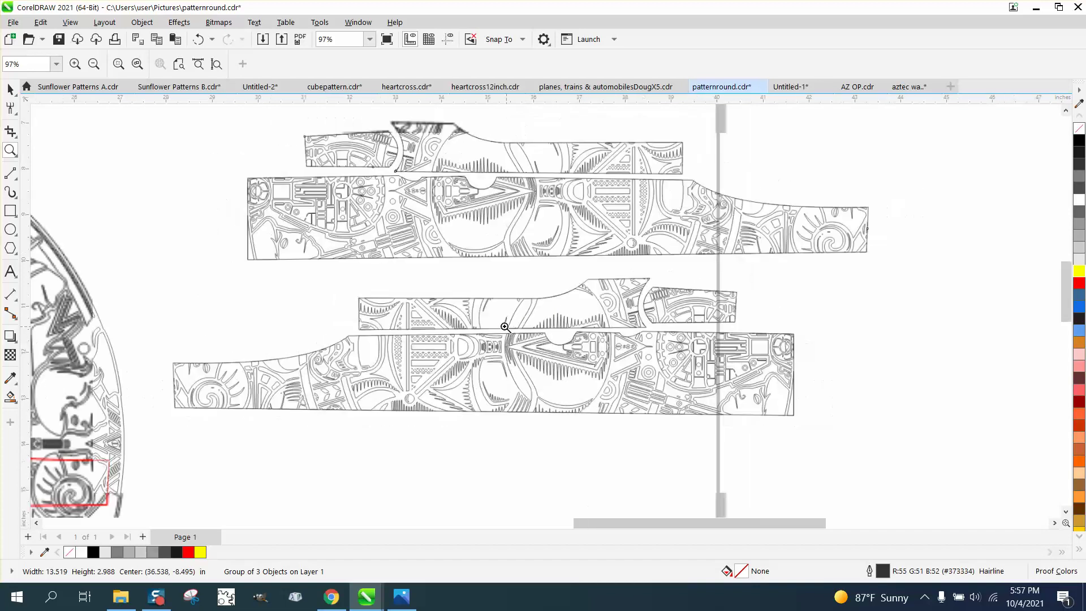
scroll(502, 324, down, 1)
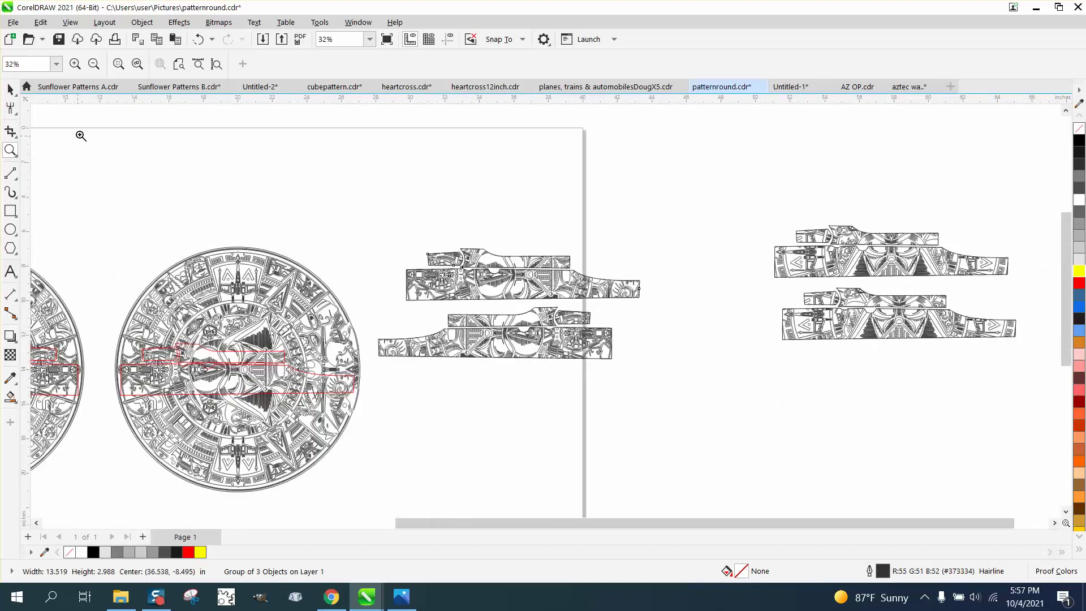
Undo the last two moves of the engraved pieces
click(198, 41)
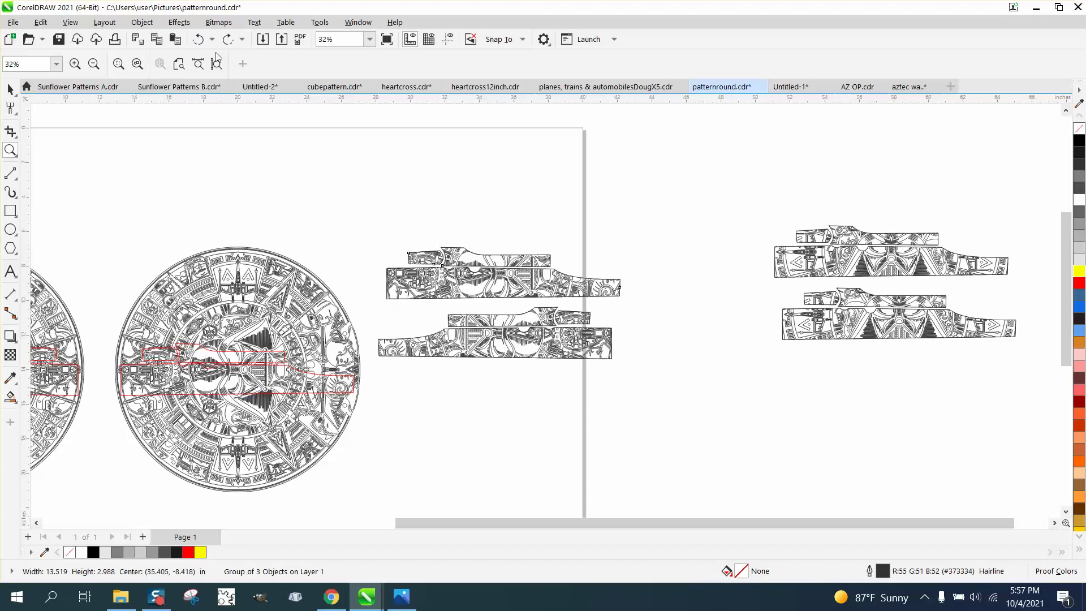
click(198, 42)
scroll(396, 196, down, 2)
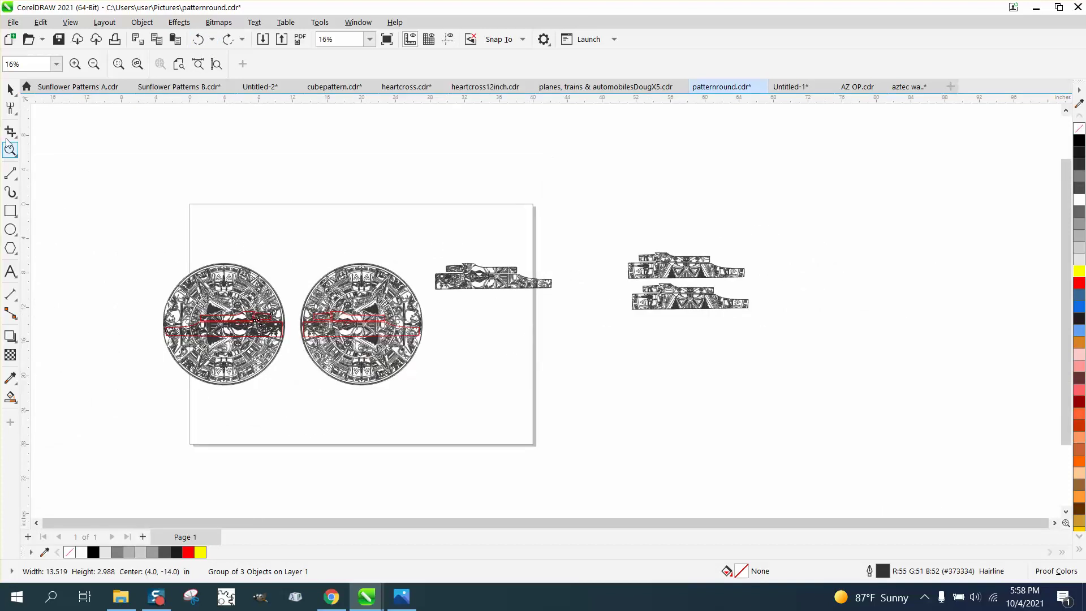
Move the mirrored medallion 16 inches straight down, off its intersected pieces, and inspect the artwork inside the red outlines
click(10, 90)
click(182, 177)
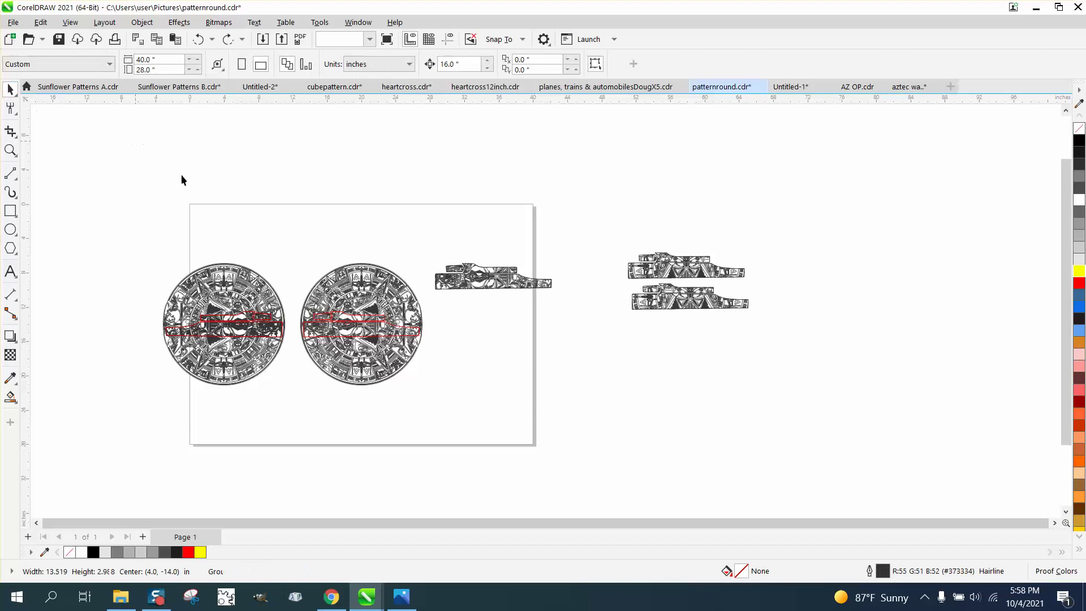
click(224, 270)
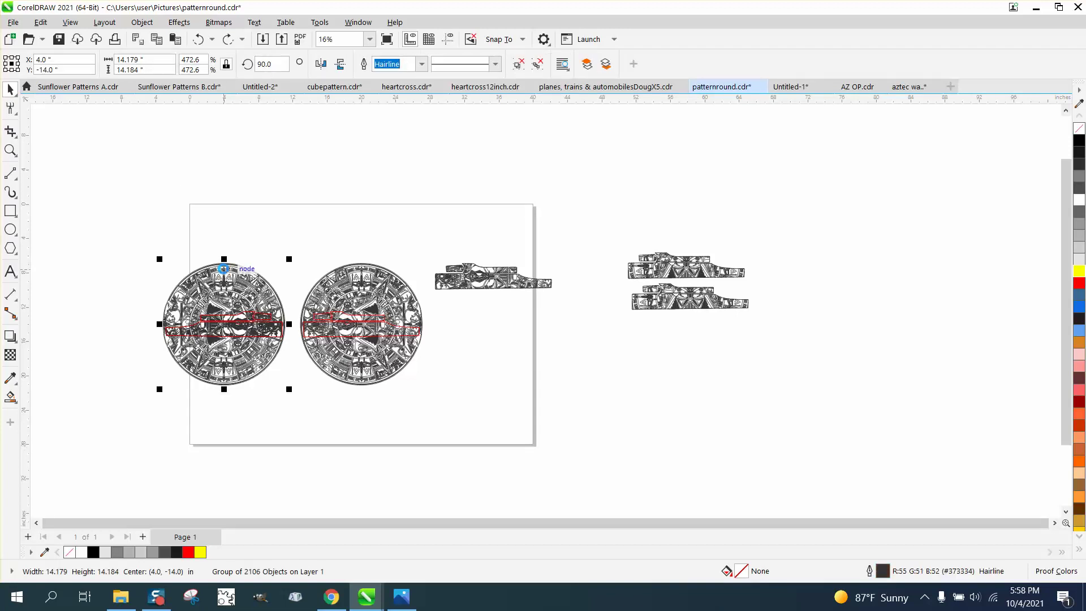
key(ctrl+shift+z)
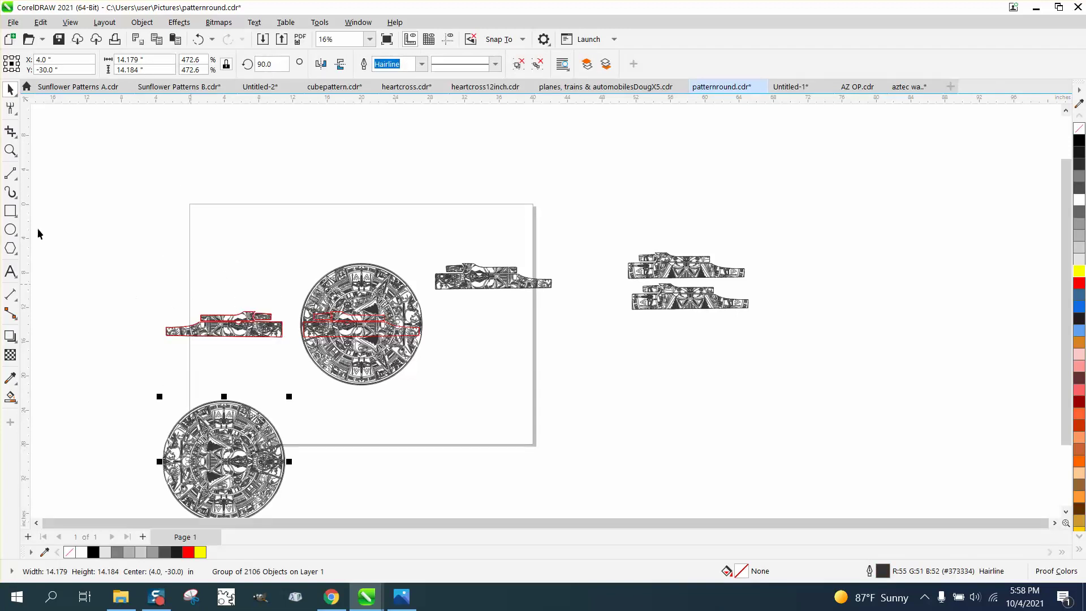
click(11, 150)
drag(175, 317, 286, 362)
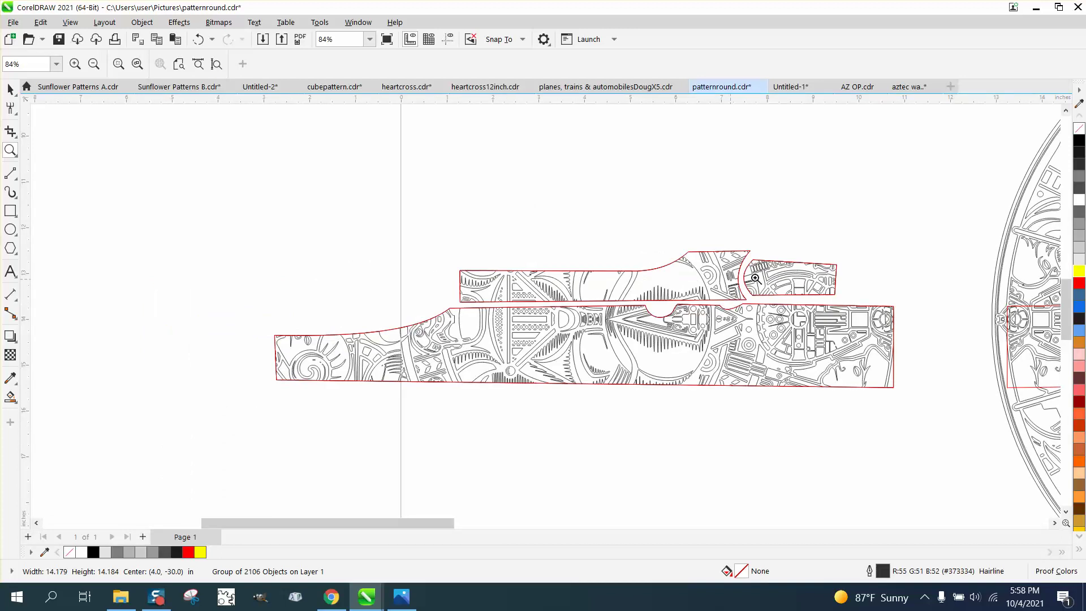
Move the red outlines and their engraved pieces beside the medallion 16 inches straight up, keeping them aligned
scroll(415, 307, down, 3)
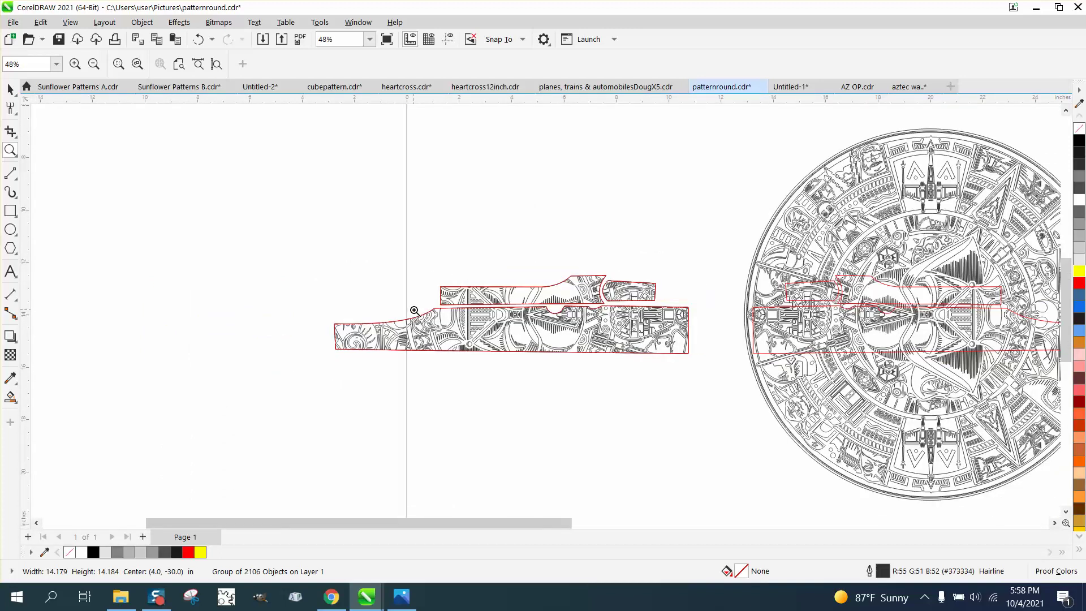
click(10, 88)
click(337, 193)
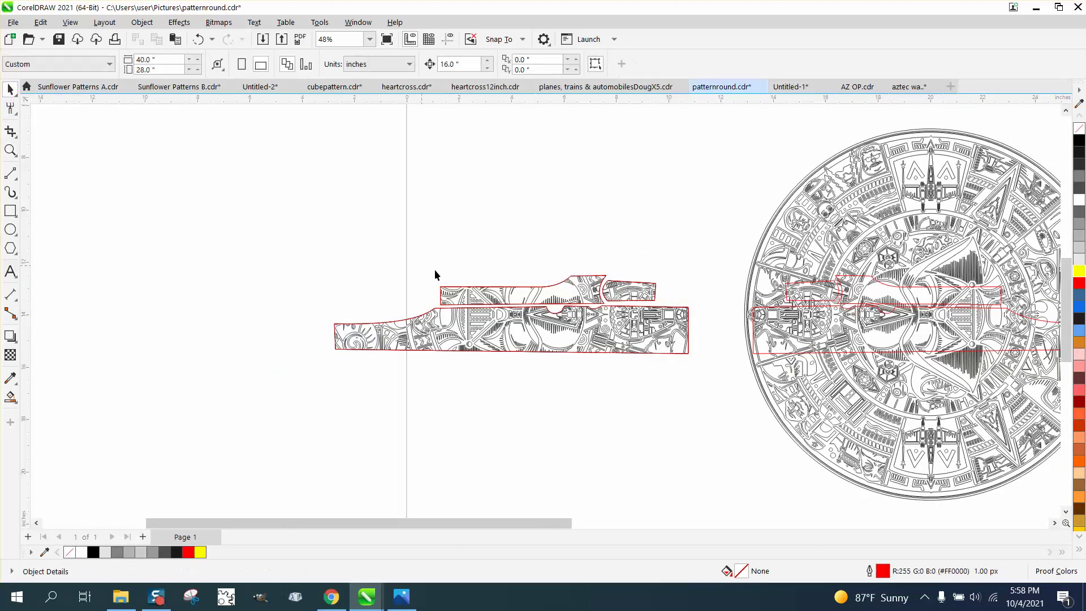
click(436, 312)
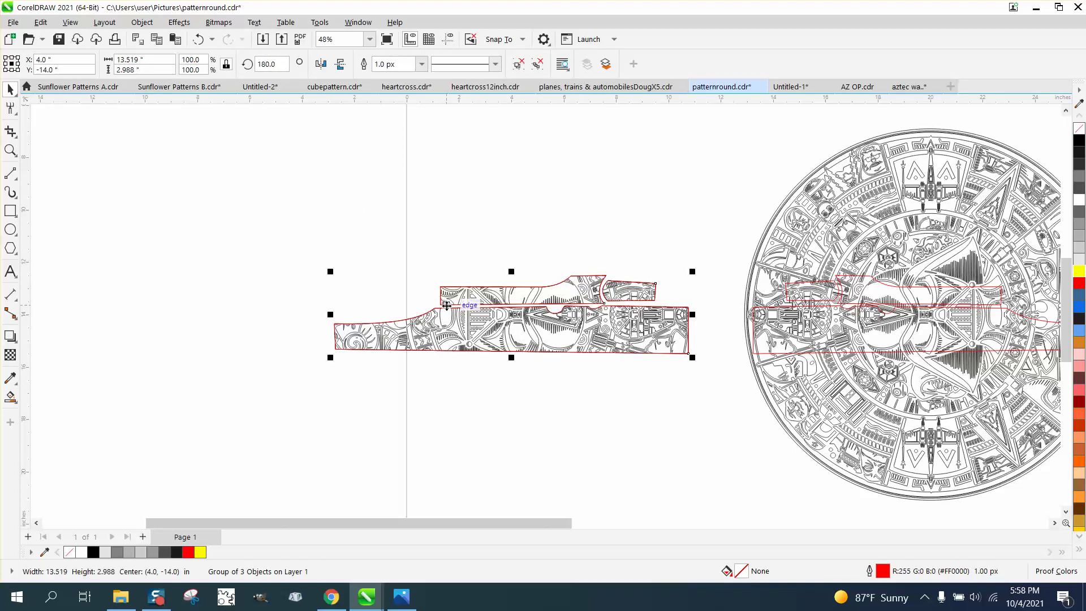
scroll(289, 384, down, 3)
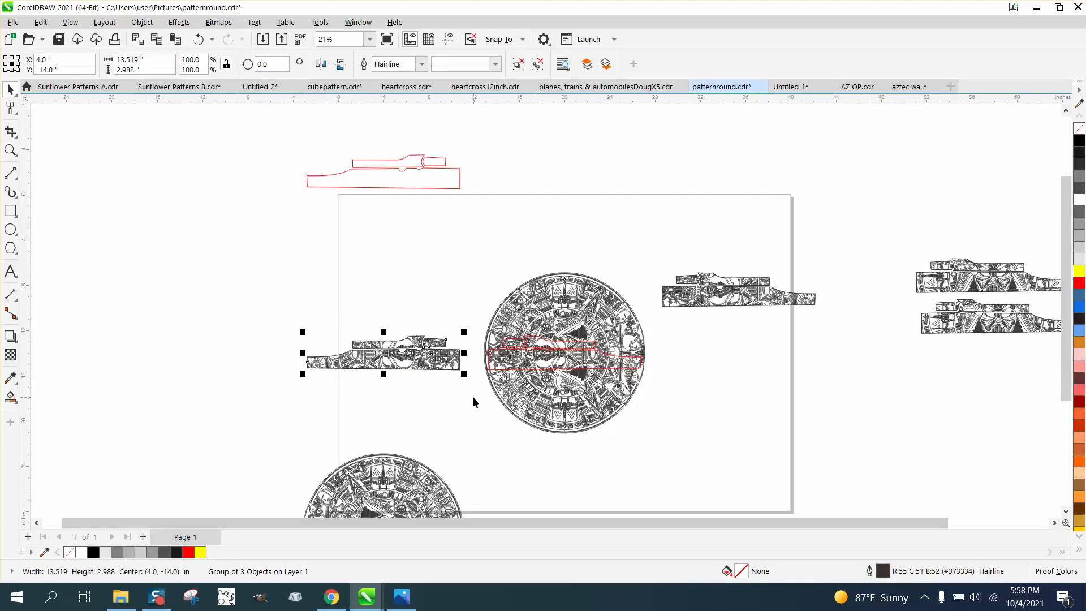
key(ctrl+z)
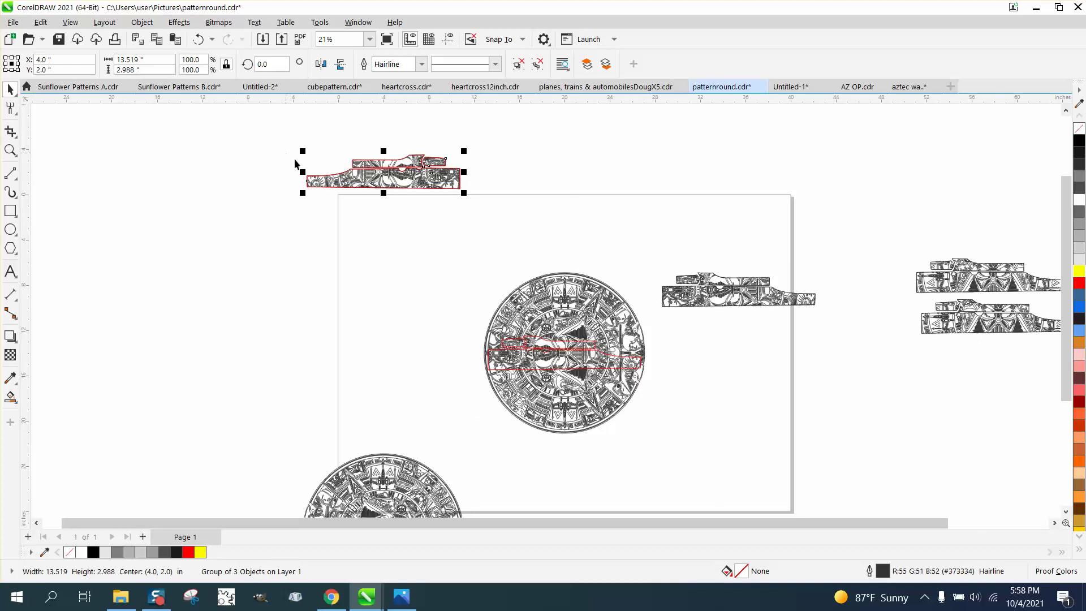
Select the engraved pieces together with their red outlines and move both onto the page near its upper-left corner
shift+click(459, 188)
drag(407, 185, 455, 232)
click(11, 150)
drag(317, 179, 567, 265)
click(4, 90)
click(331, 116)
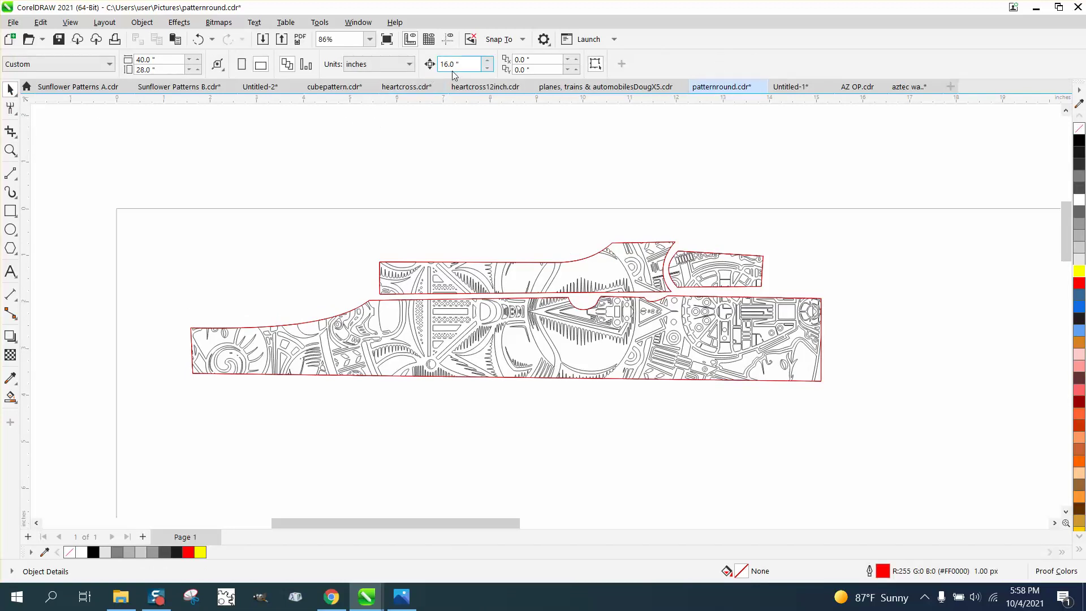
Set the nudge distance to 3 inches and move the red outlines to 3 inches below the engraved pieces
click(430, 272)
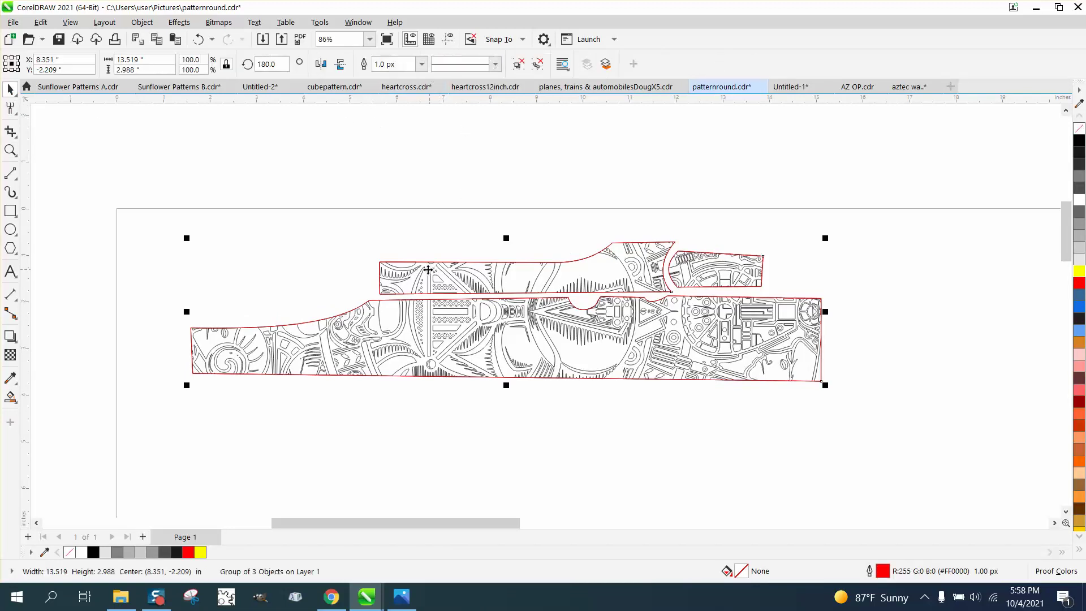
click(358, 155)
drag(461, 64, 439, 64)
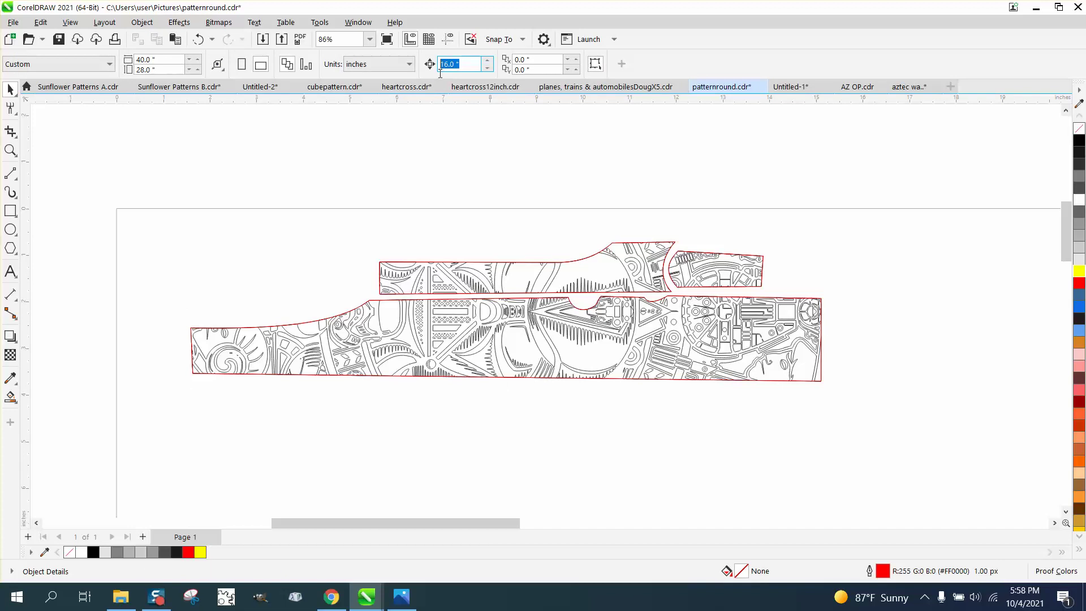
text(3)
click(569, 283)
key(Up)
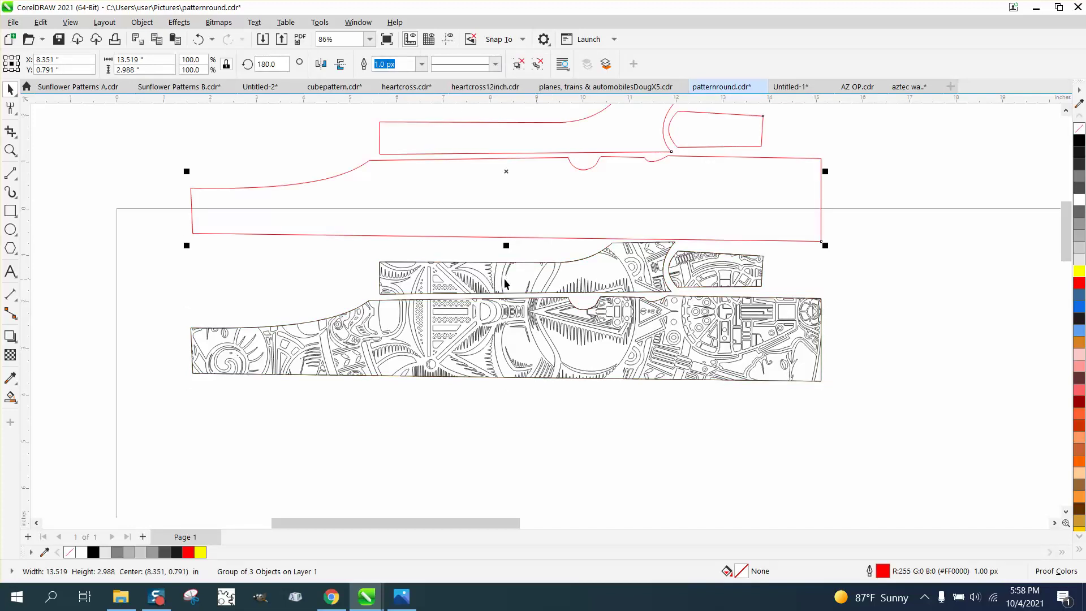
key(Down)
key(Down)
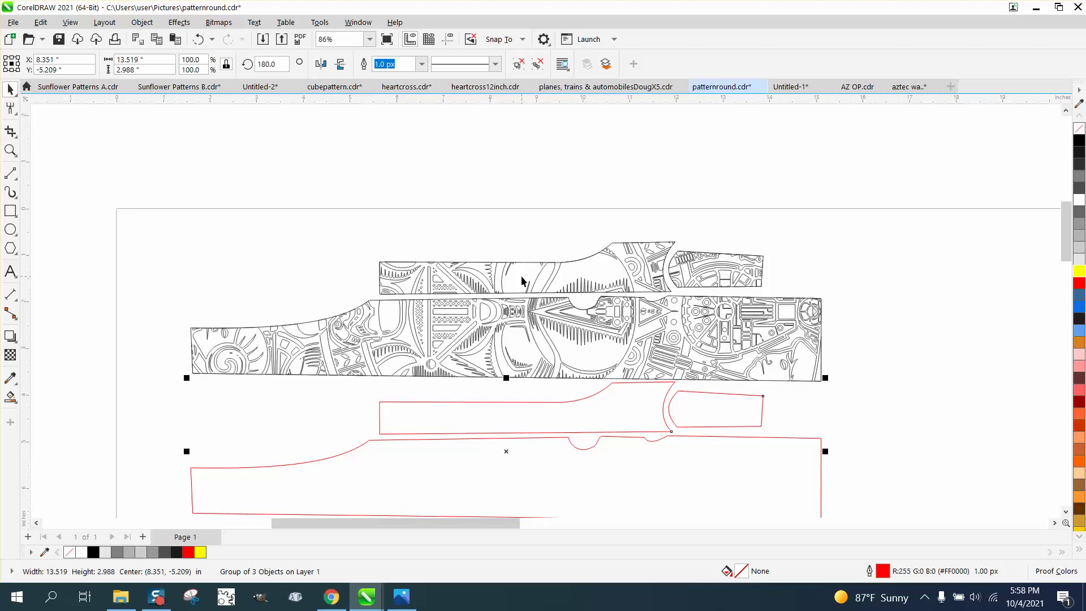
Move the engraved pieces 3 inches down, back inside the red outlines, and clear the selection
scroll(482, 277, down, 1)
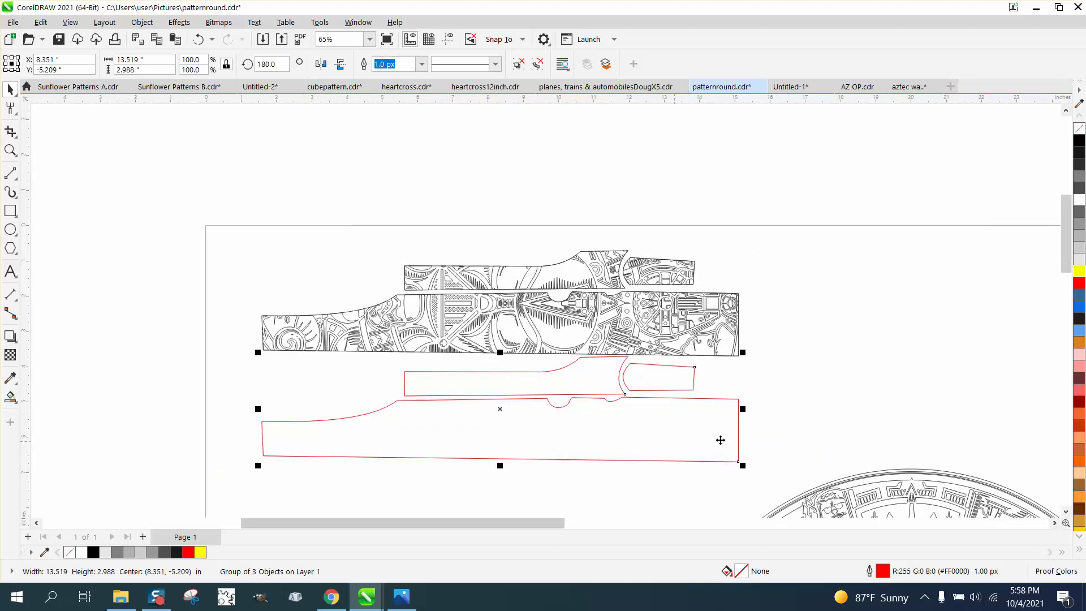
click(573, 341)
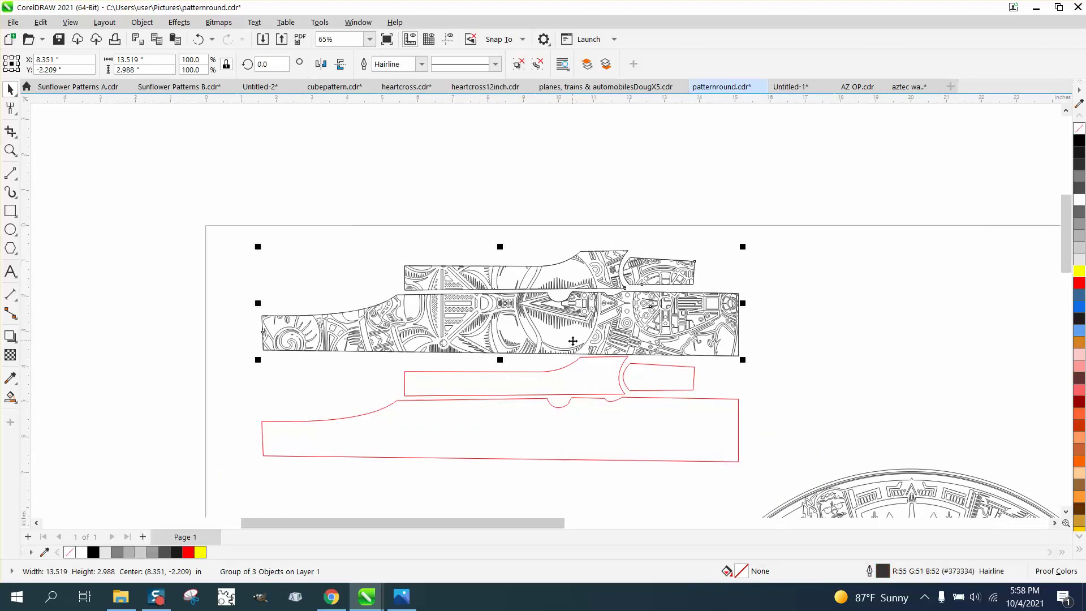
key(Down)
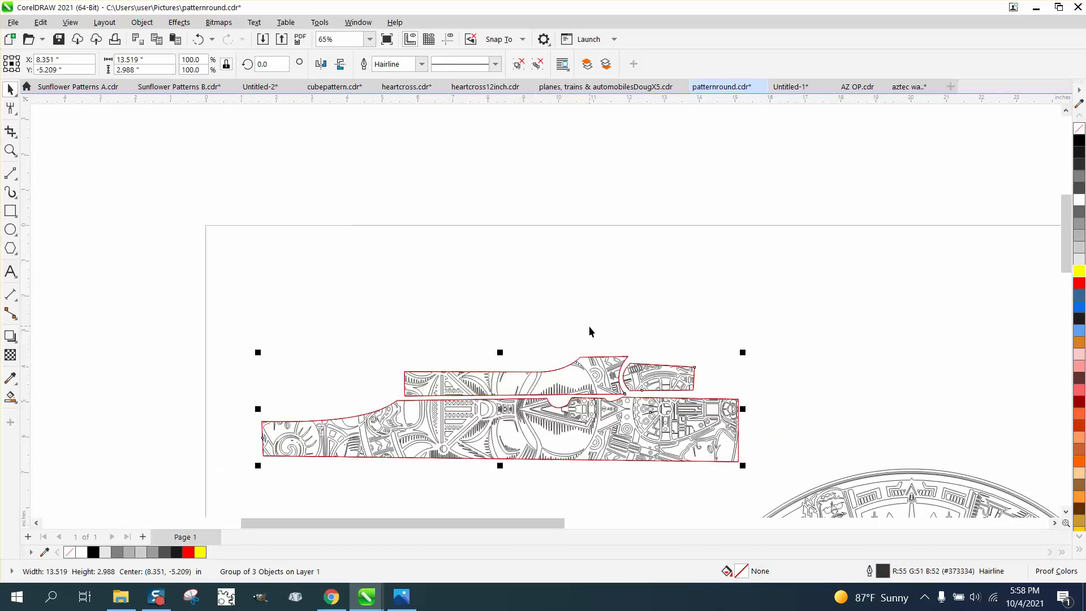
click(775, 396)
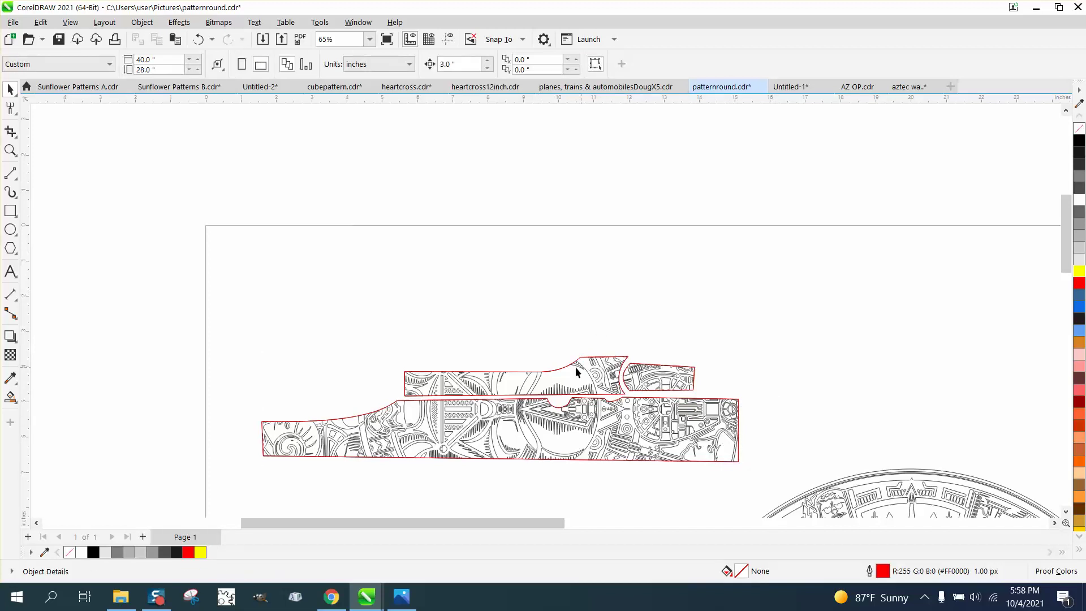
Select both opposite-facing engraved sets with the red outlines, and examine the red-outlined set up close
scroll(466, 351, down, 6)
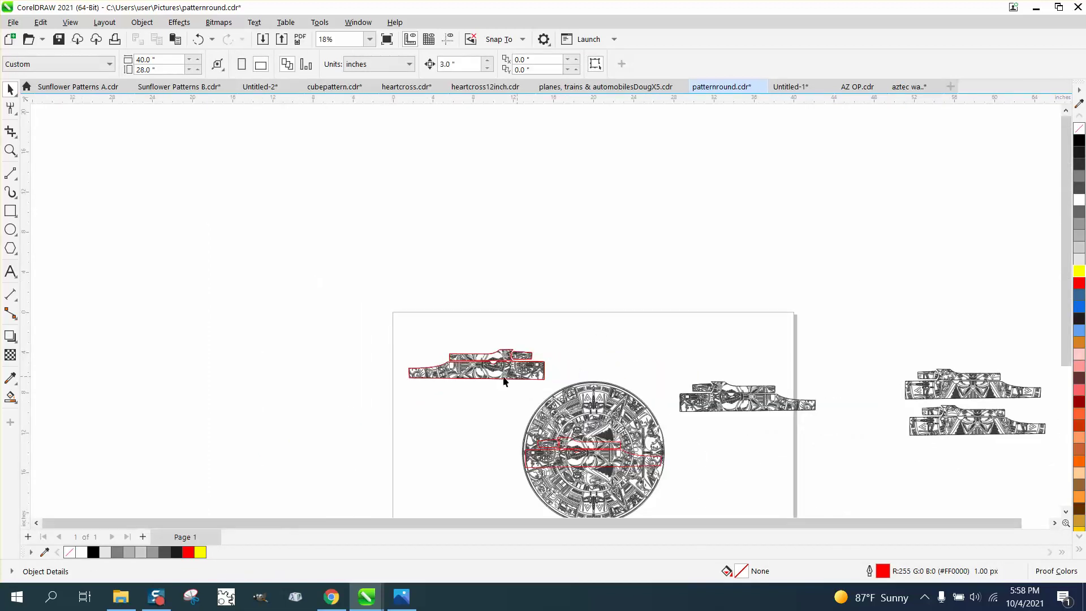
click(10, 152)
drag(845, 466, 848, 467)
click(10, 151)
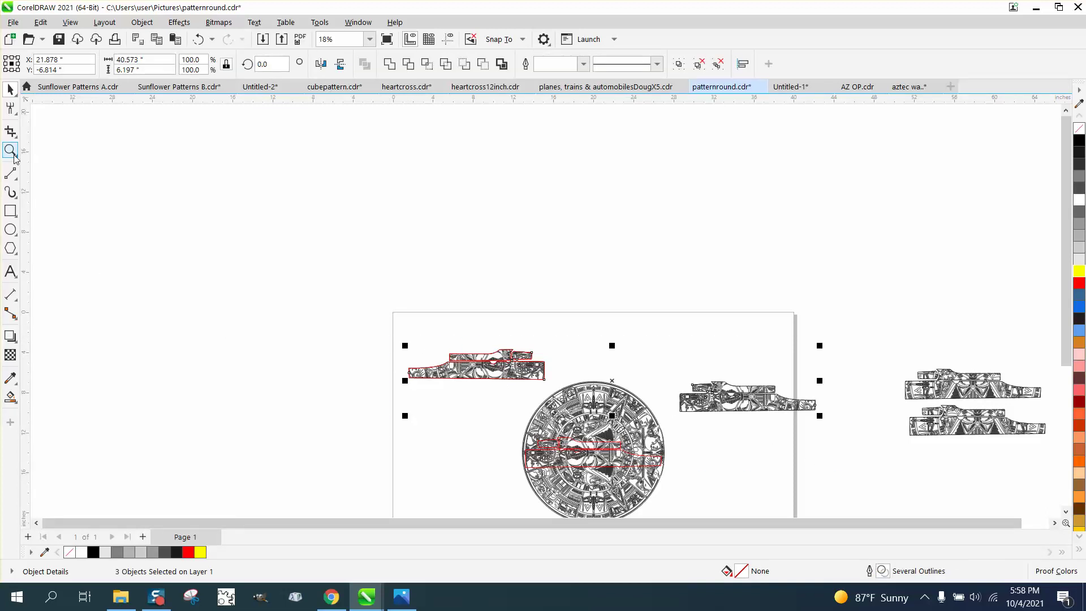
drag(381, 338, 596, 397)
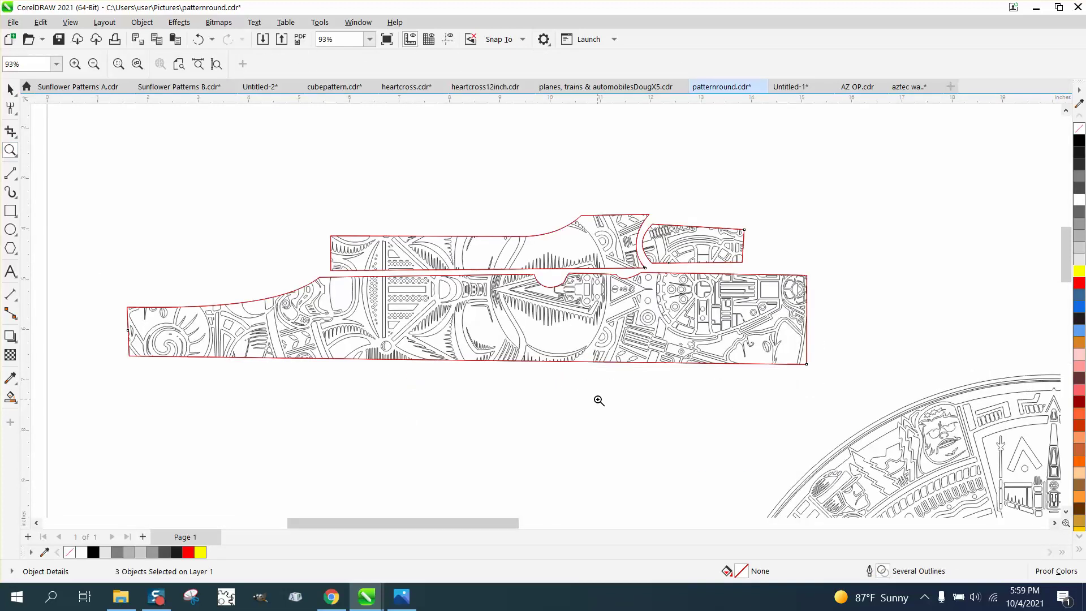